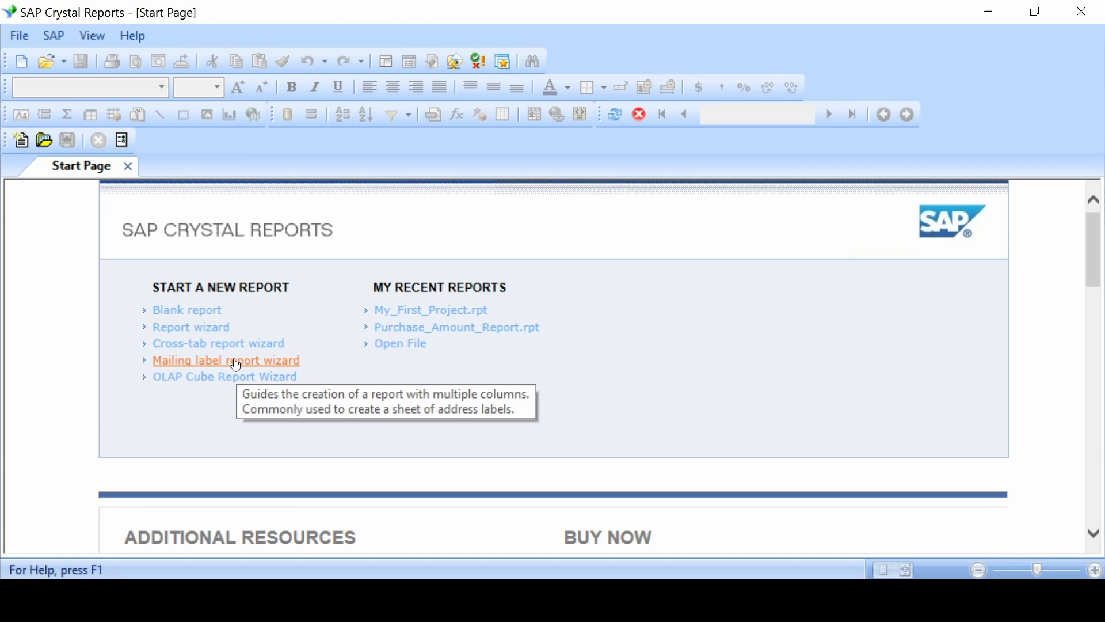
Start a new report with the standard Report wizard.
click(233, 326)
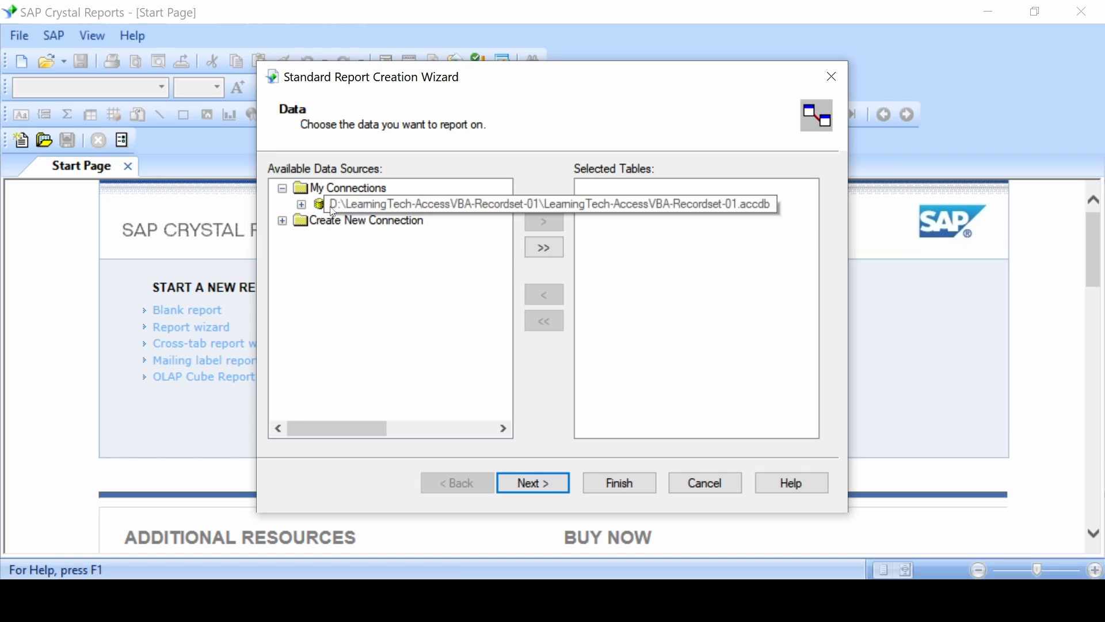
click(283, 223)
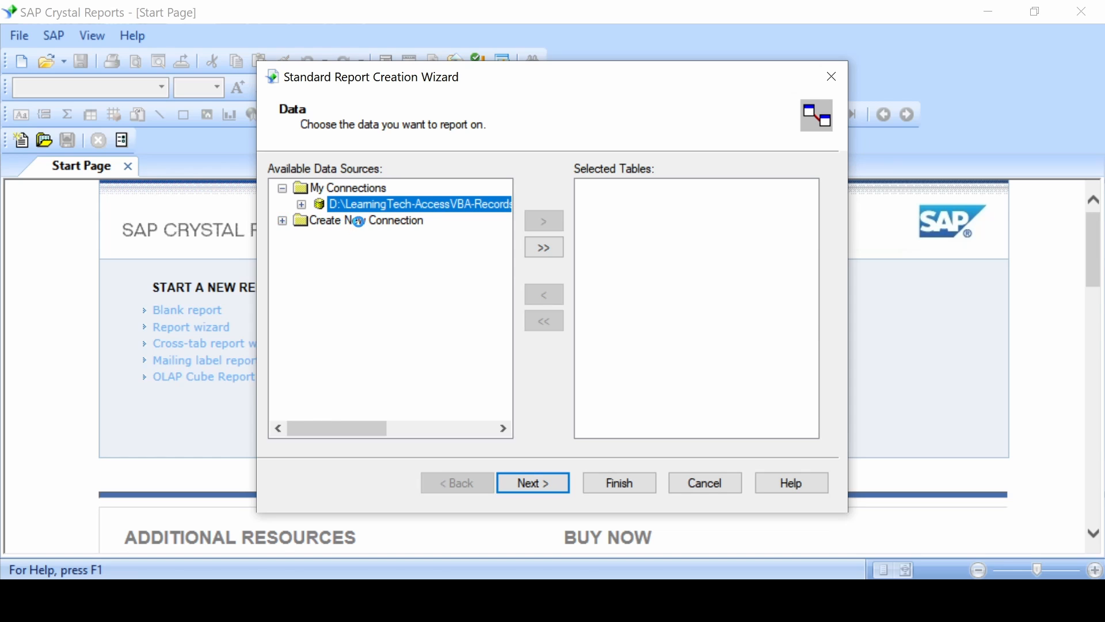
scroll(378, 326, down, 1)
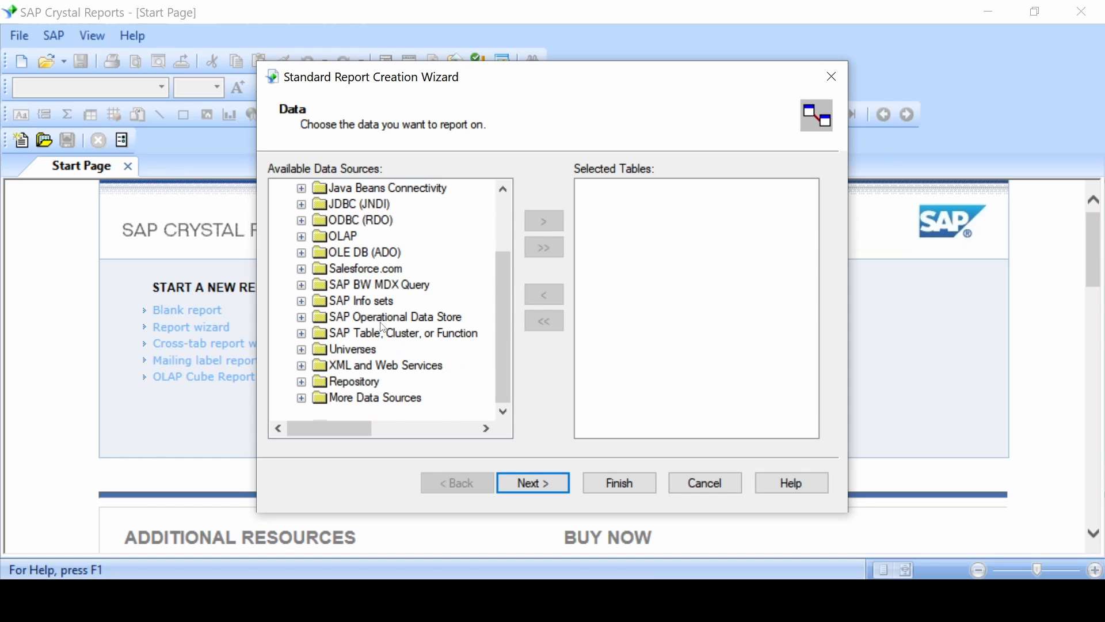
scroll(358, 414, up, 2)
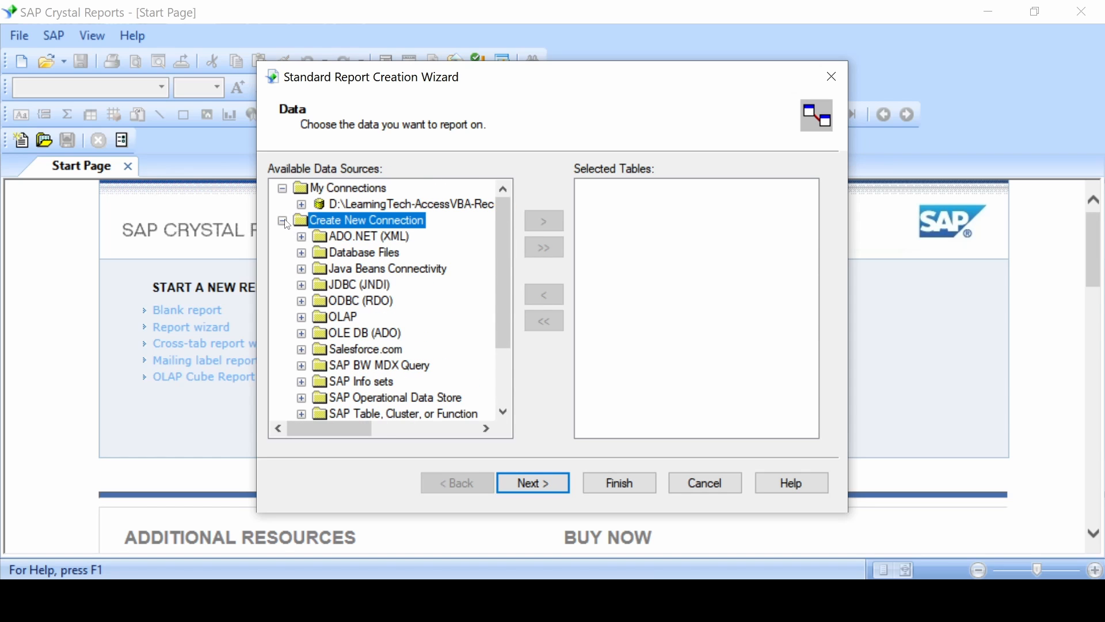
click(283, 221)
Add the Customers, Order Details and Orders tables from the existing LearningTech-AccessVBA-Recordset-01.accdb connection and proceed to table linking.
double_click(384, 205)
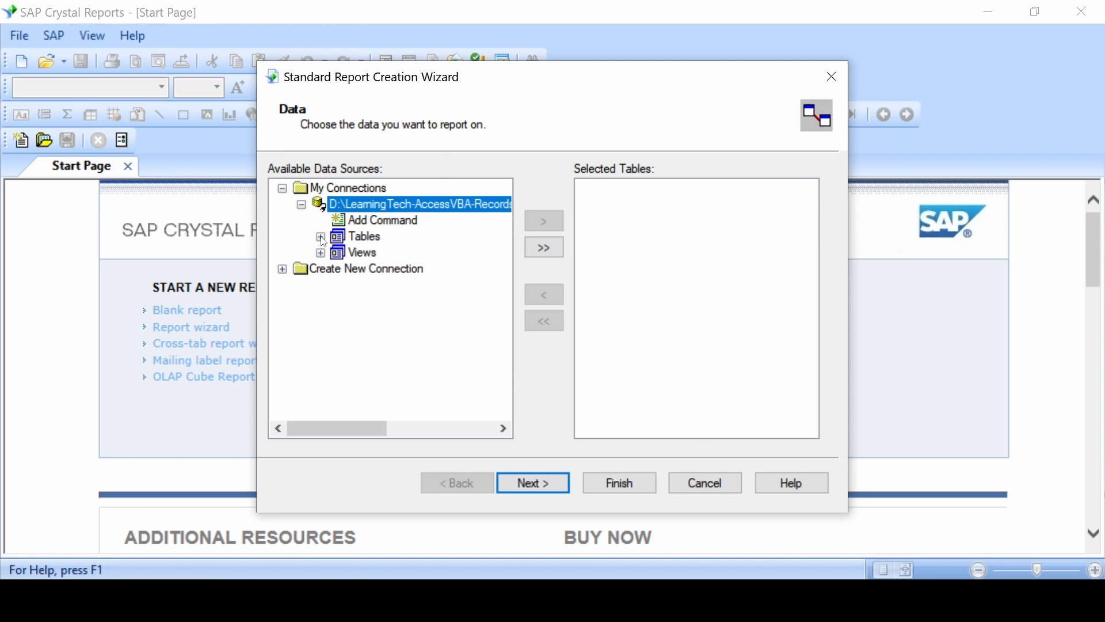
click(321, 237)
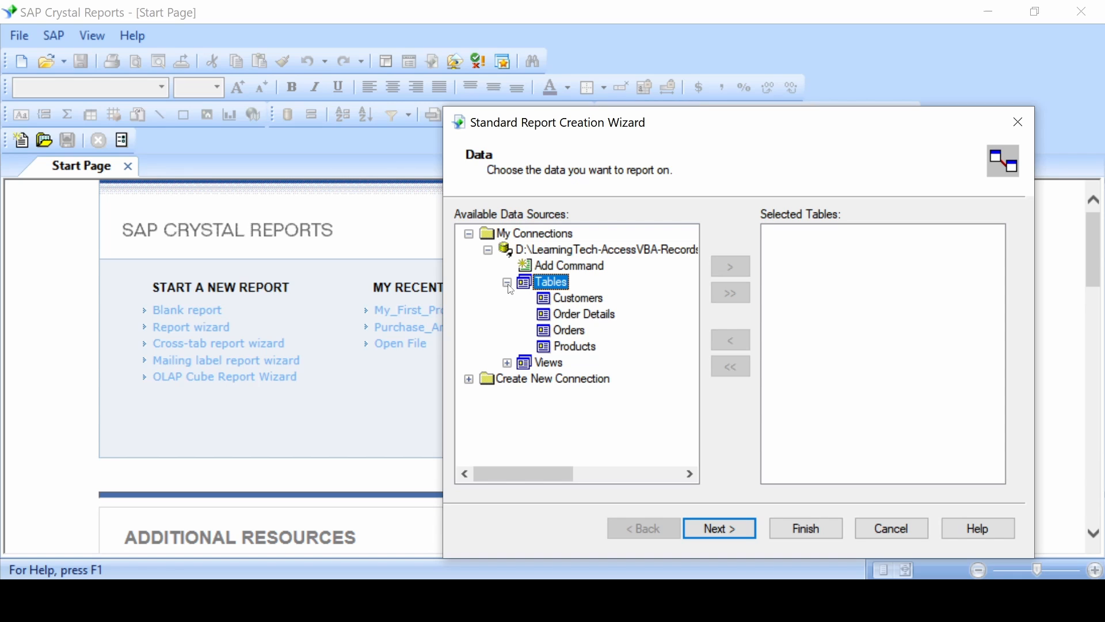
click(568, 298)
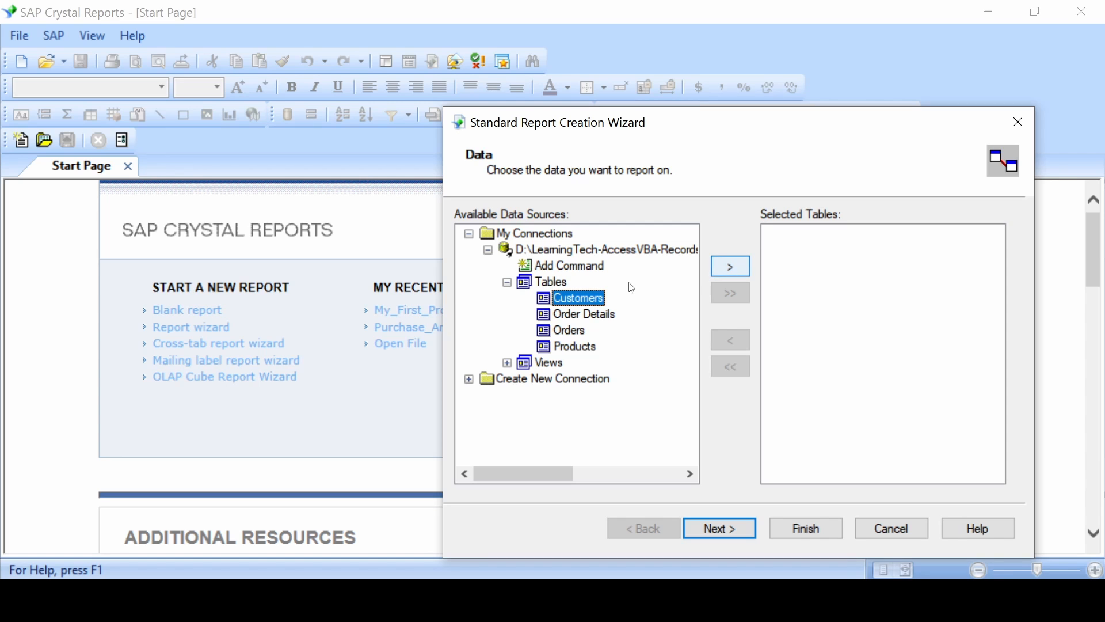
click(729, 269)
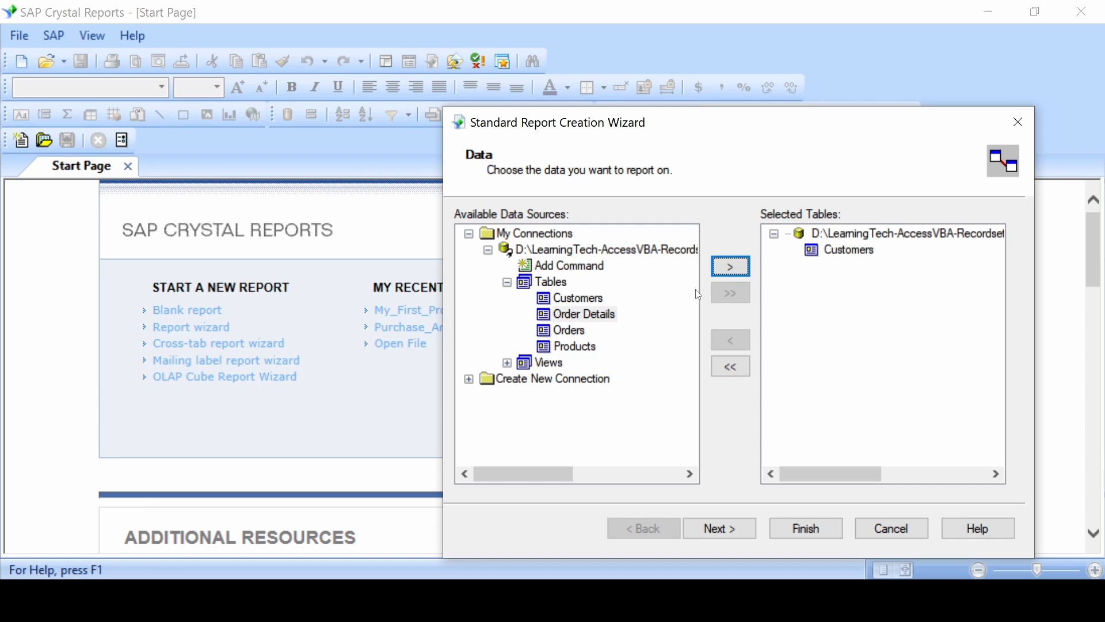
click(731, 268)
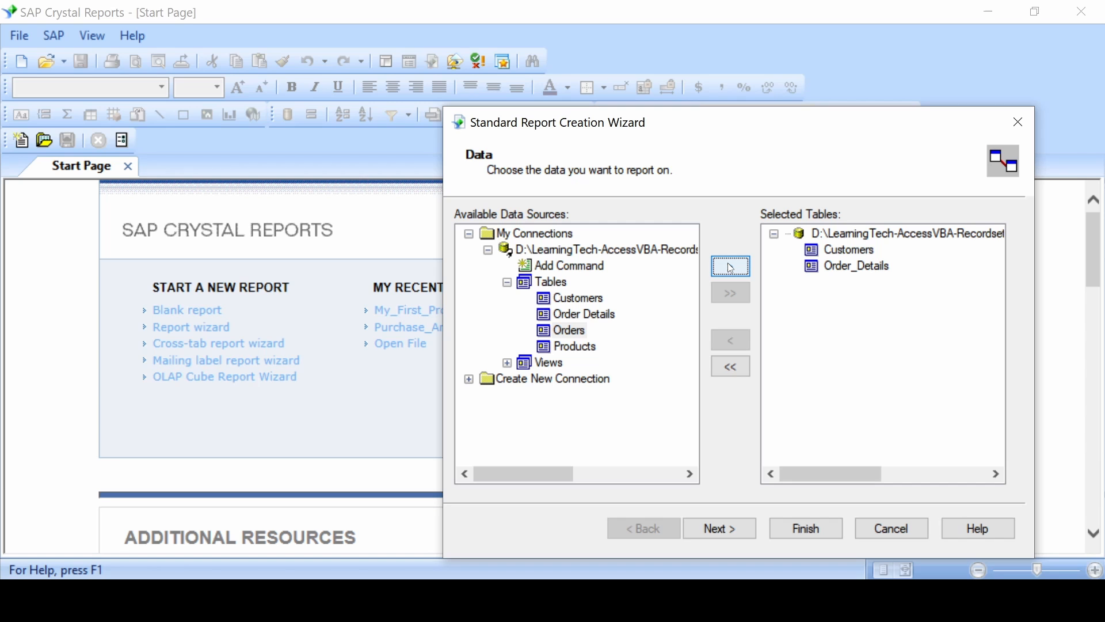
click(731, 268)
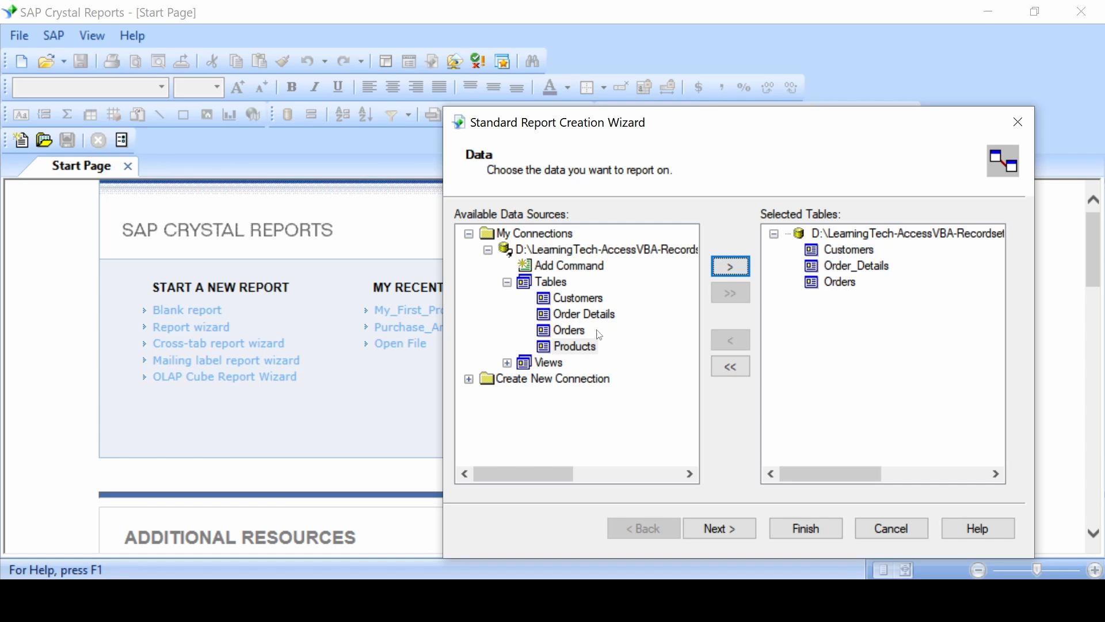
click(724, 533)
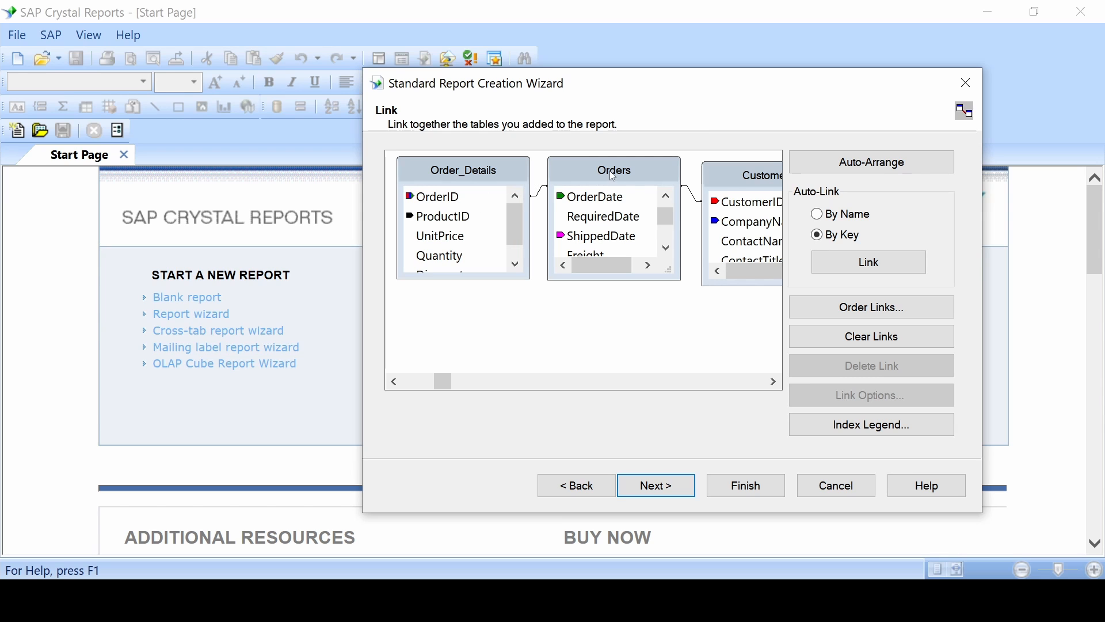
Arrange the linked tables in a row as Order_Details, Orders and Customers, and accept the links.
drag(738, 178, 435, 314)
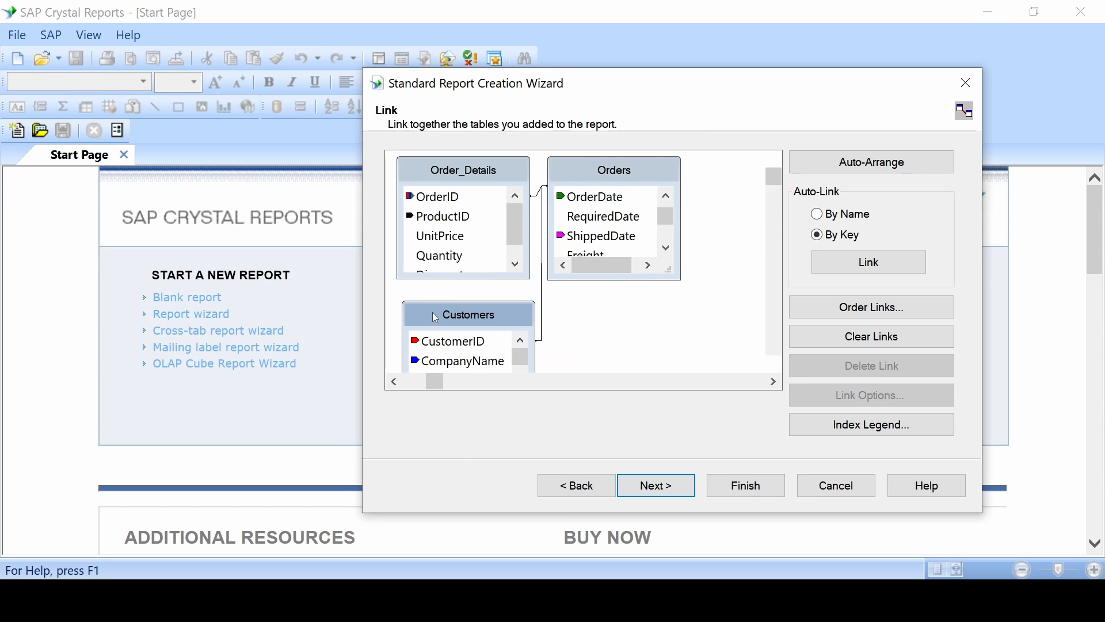
drag(580, 174, 642, 196)
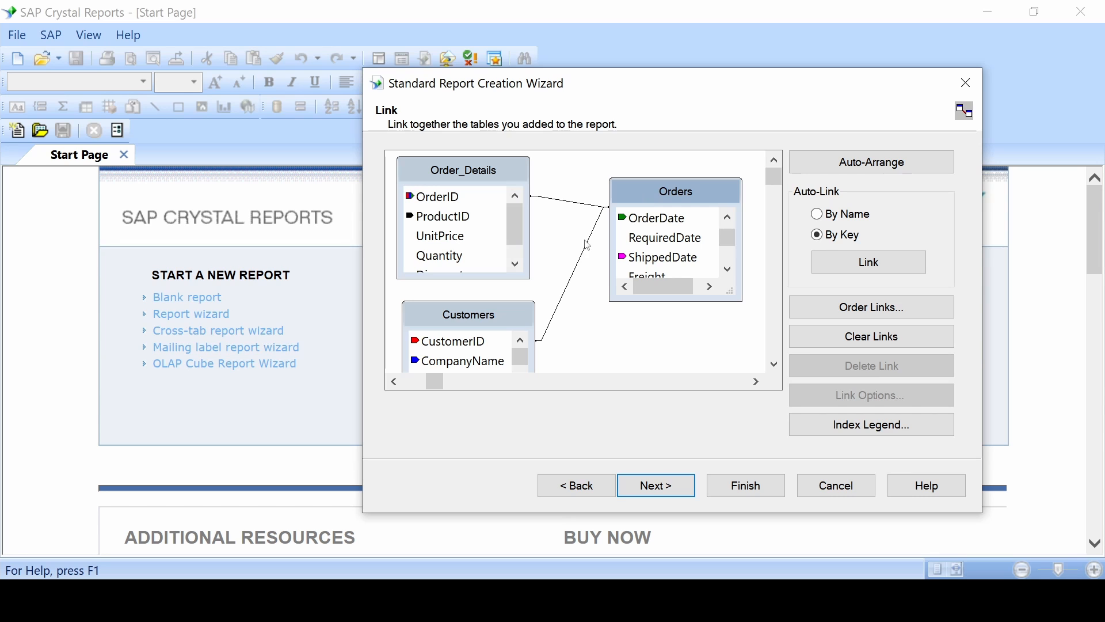
drag(502, 316, 732, 233)
drag(689, 193, 613, 180)
drag(697, 232, 764, 168)
drag(582, 180, 611, 175)
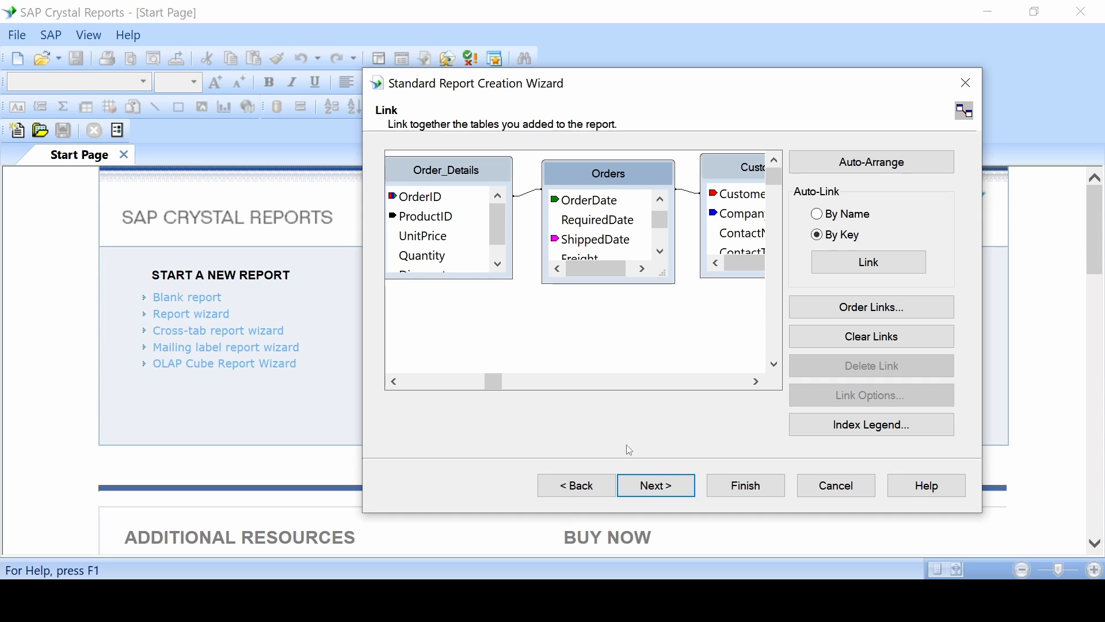
click(639, 483)
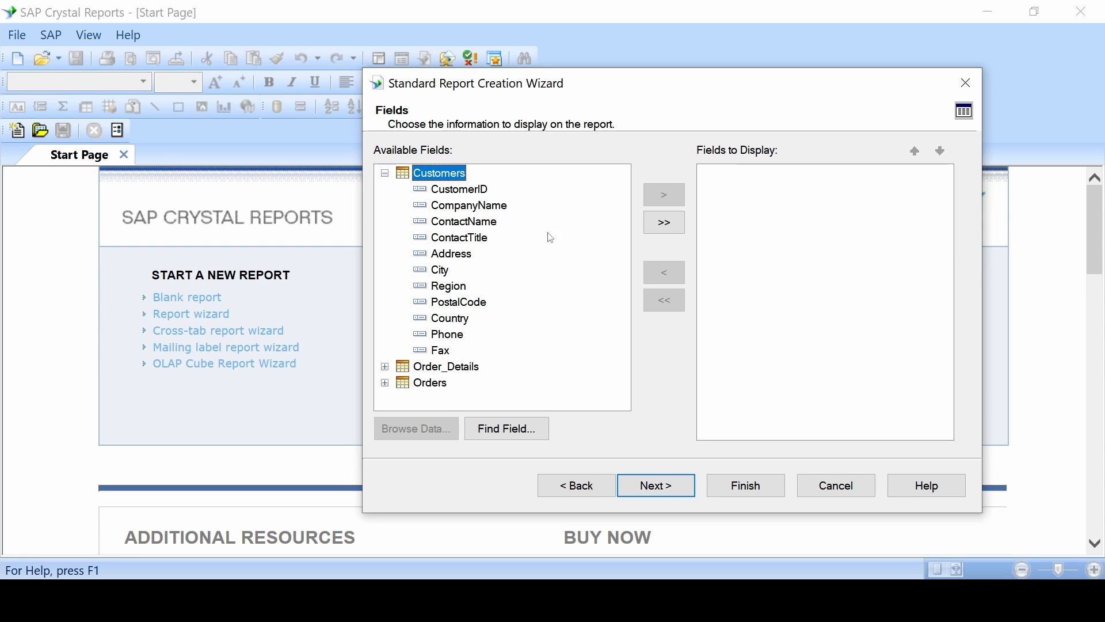
Add the CustomerID and ContactName fields of the Customers table to the fields to display.
click(462, 190)
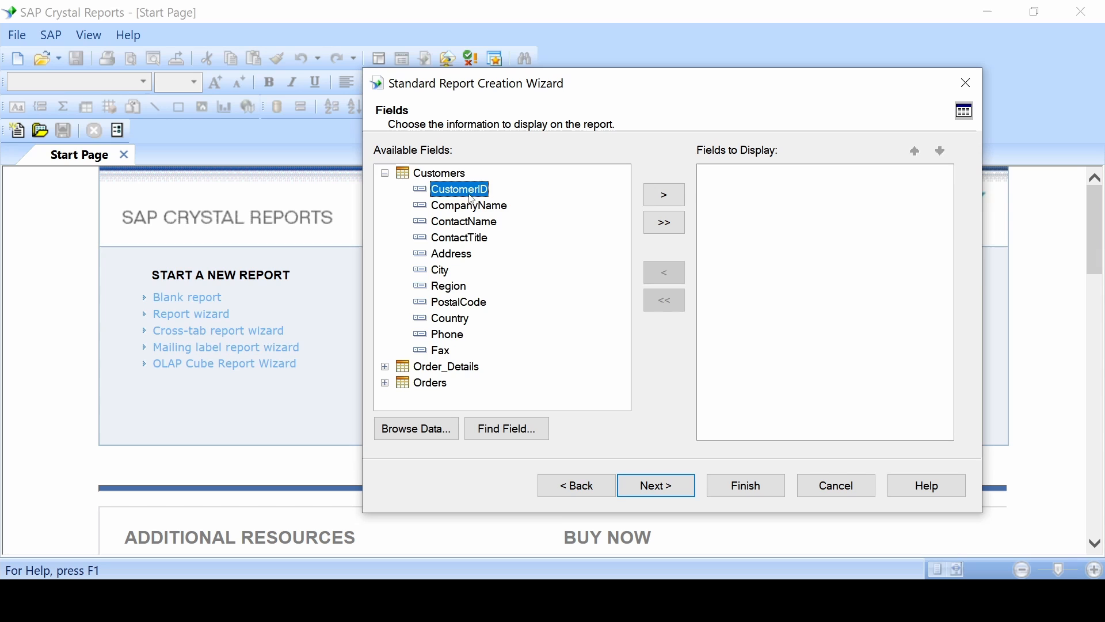
click(664, 196)
click(464, 223)
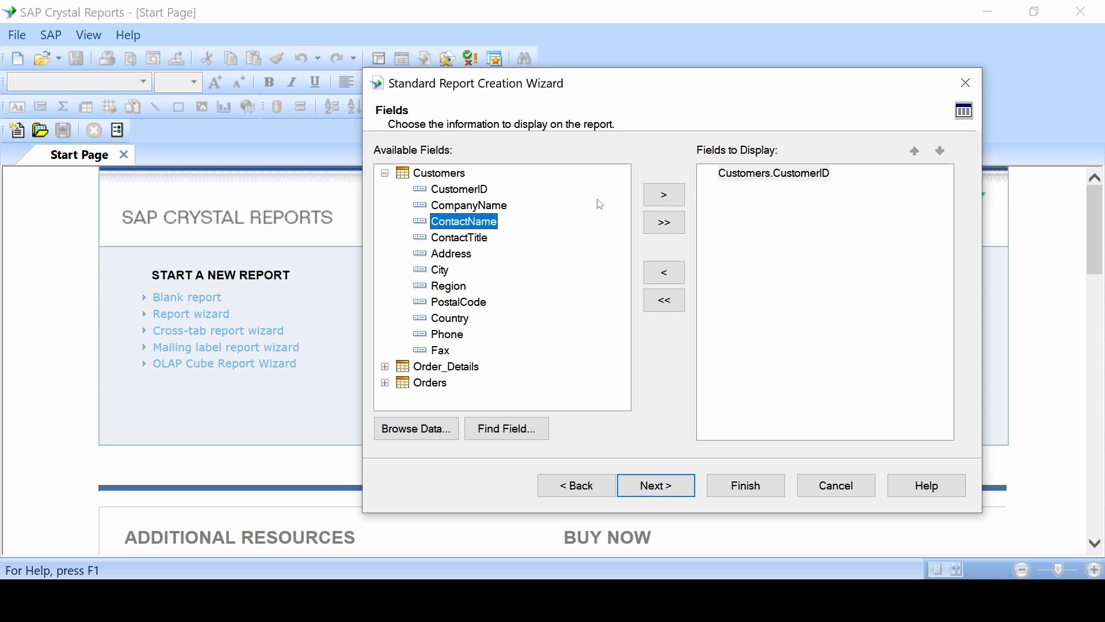
click(651, 197)
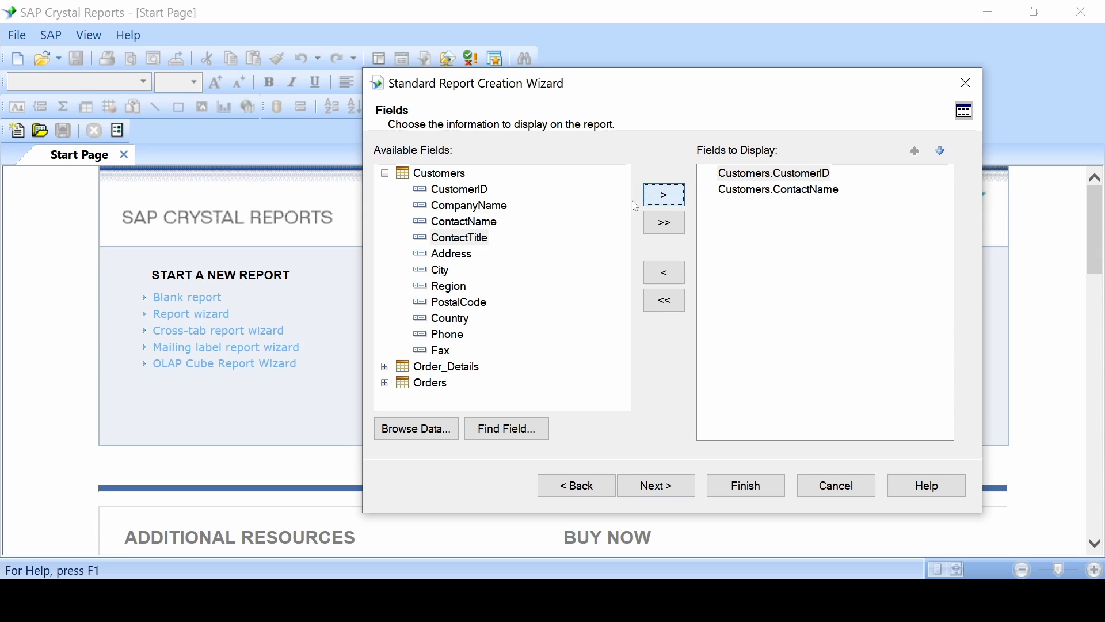
Add the OrderID and UnitPrice fields of the Order_Details table to the fields to display.
click(385, 367)
click(454, 335)
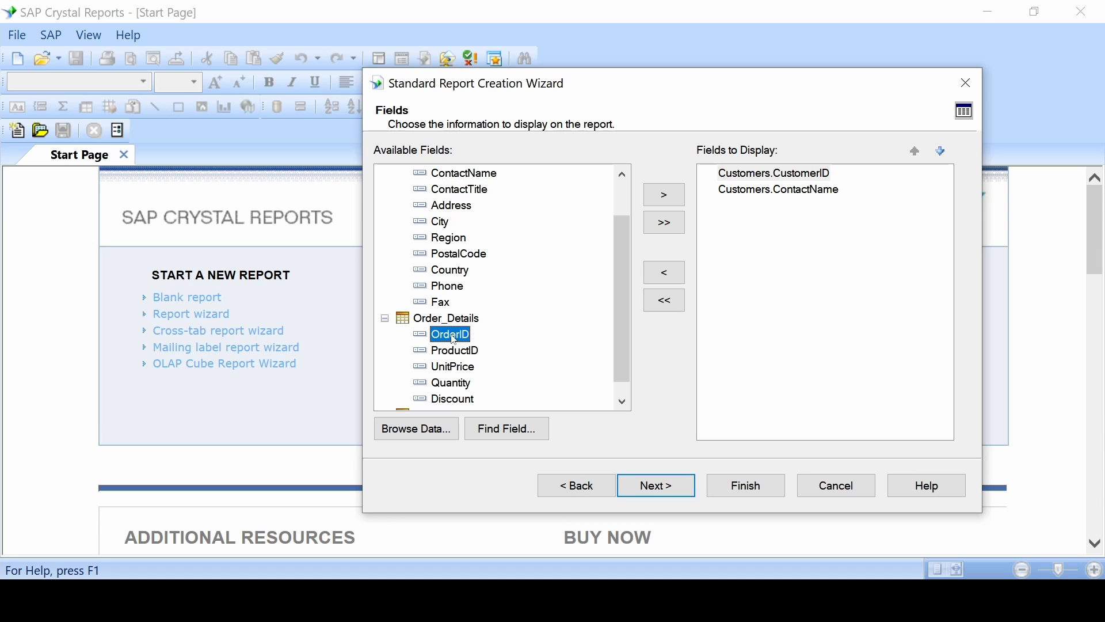
click(659, 195)
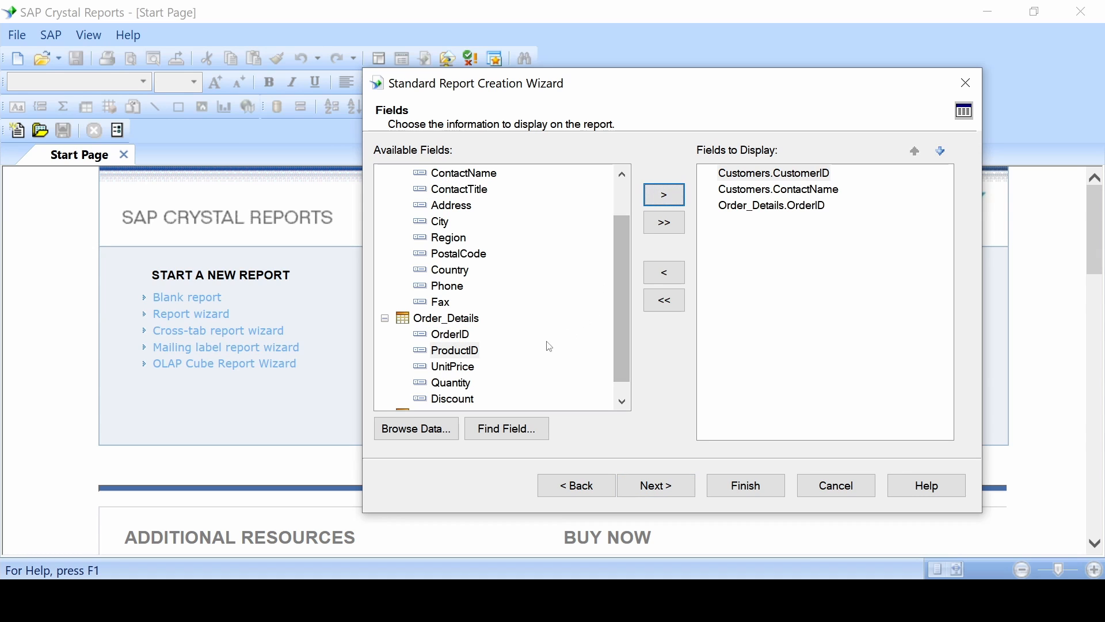
click(466, 366)
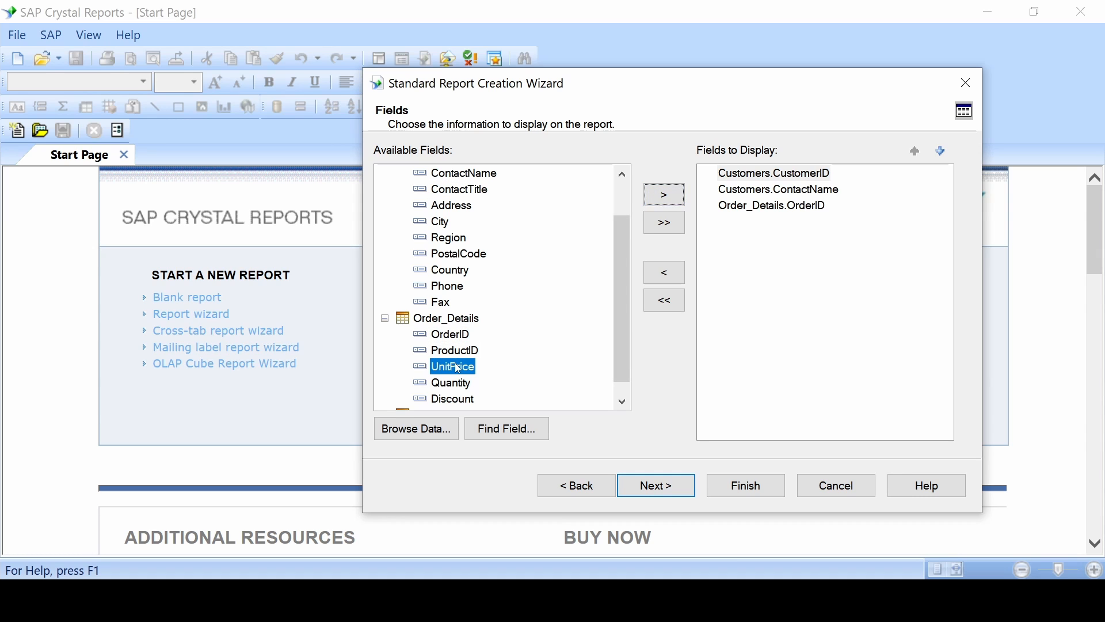
click(665, 195)
Add the ShipCountry field of the Orders table to the displayed fields and proceed to grouping.
scroll(617, 283, down, 1)
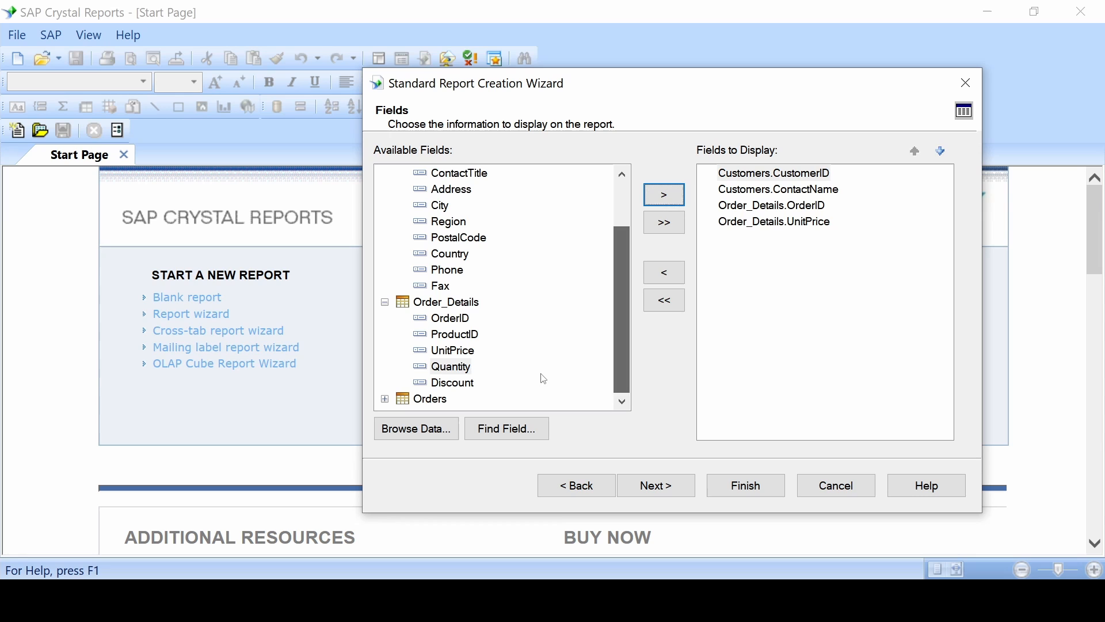
click(385, 399)
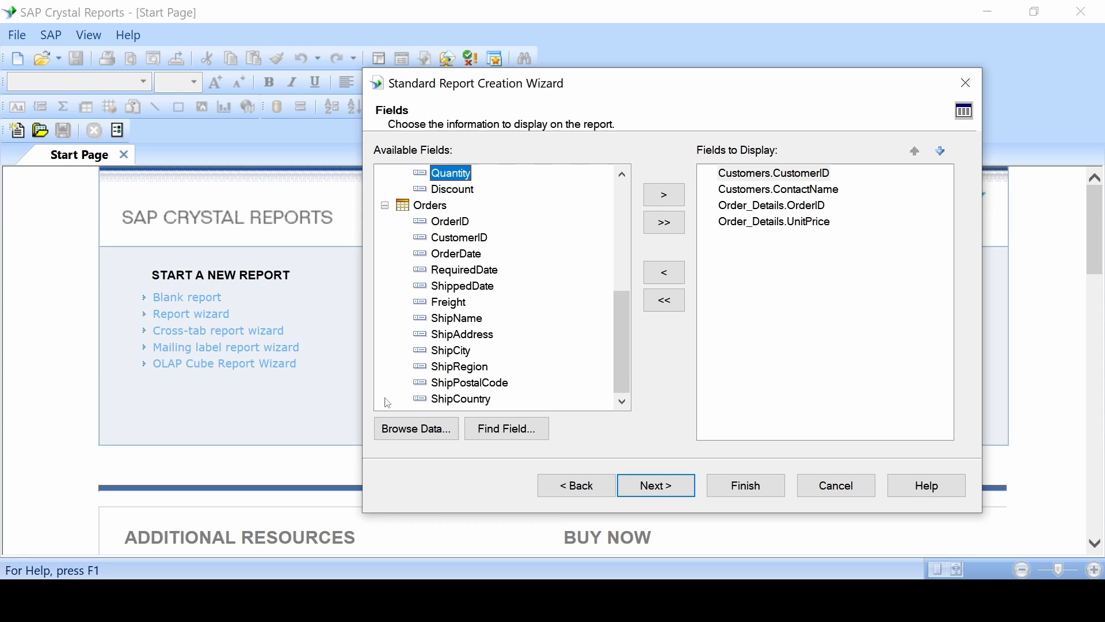
click(462, 400)
click(664, 194)
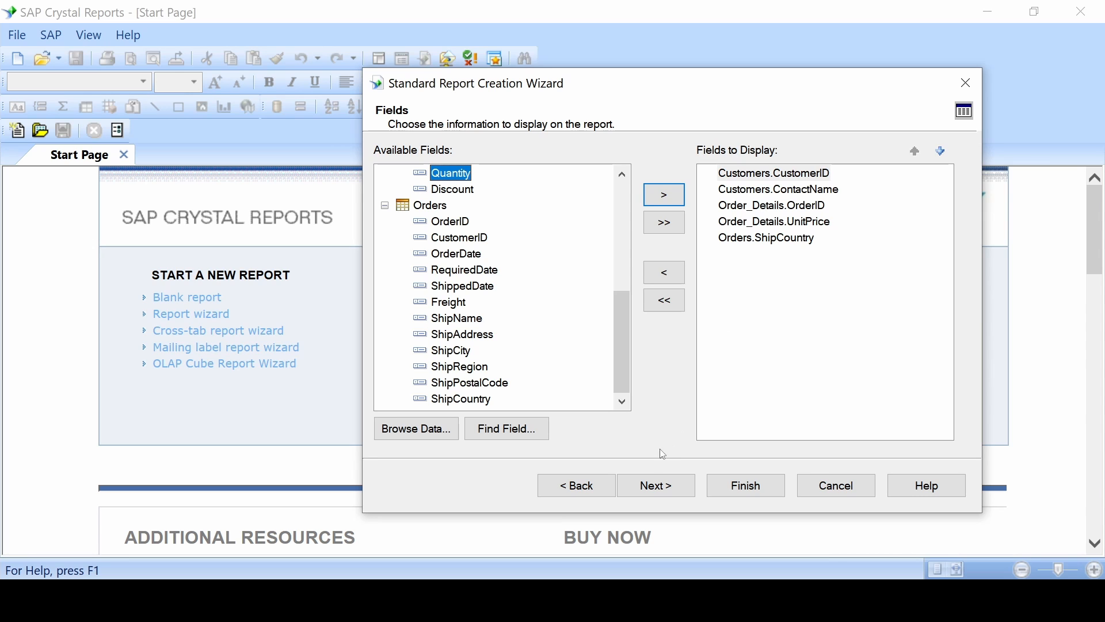
click(652, 491)
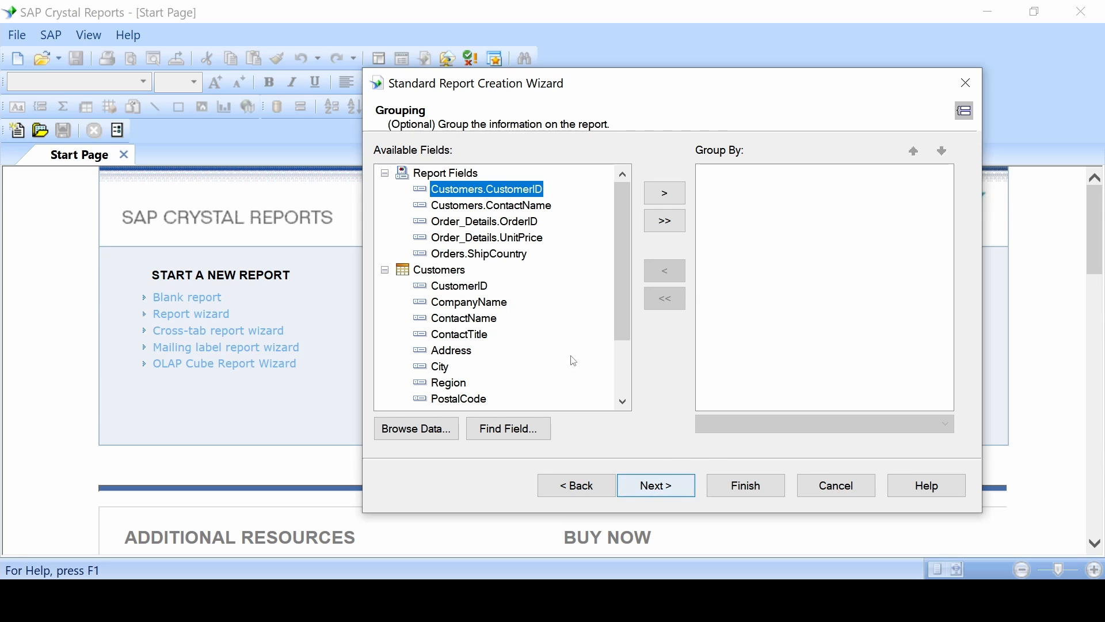
Group the report by Orders.ShipCountry.
click(504, 254)
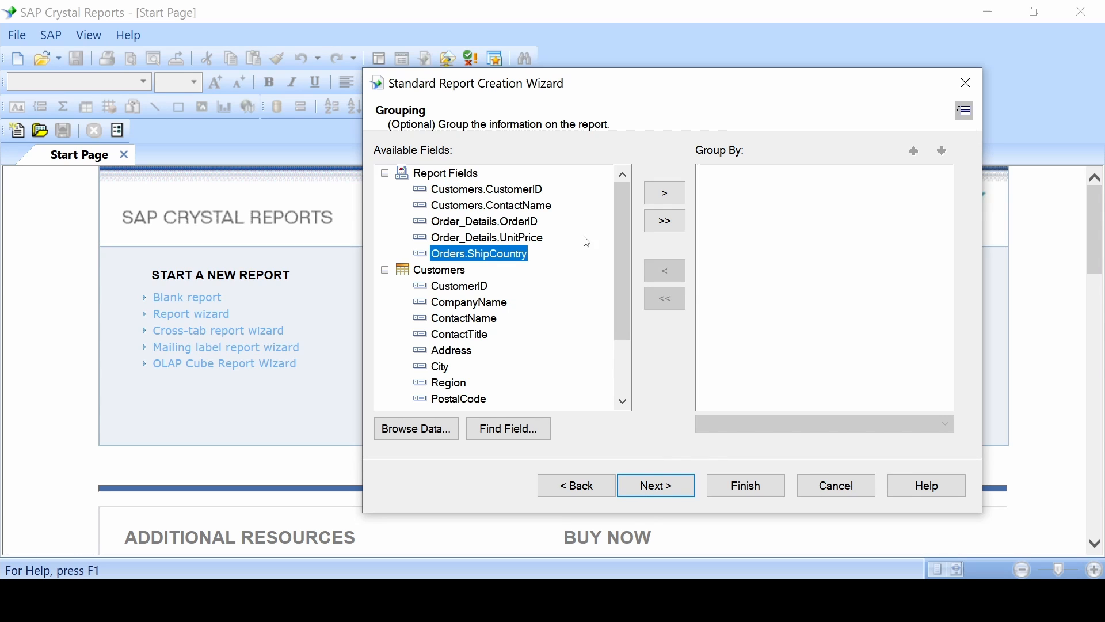
click(663, 193)
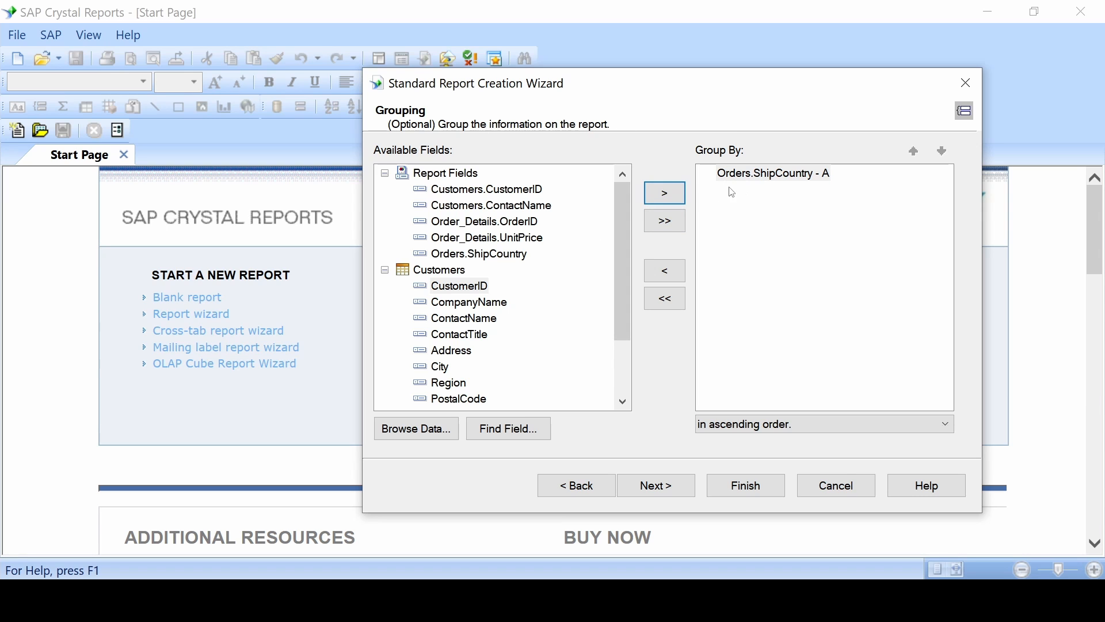
click(489, 238)
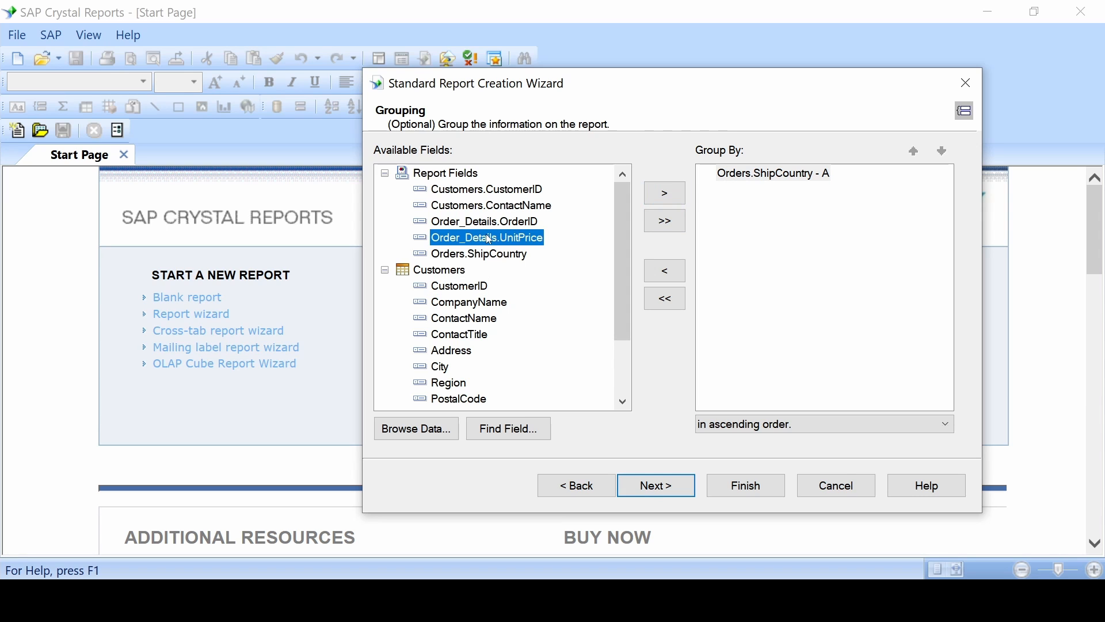
click(646, 192)
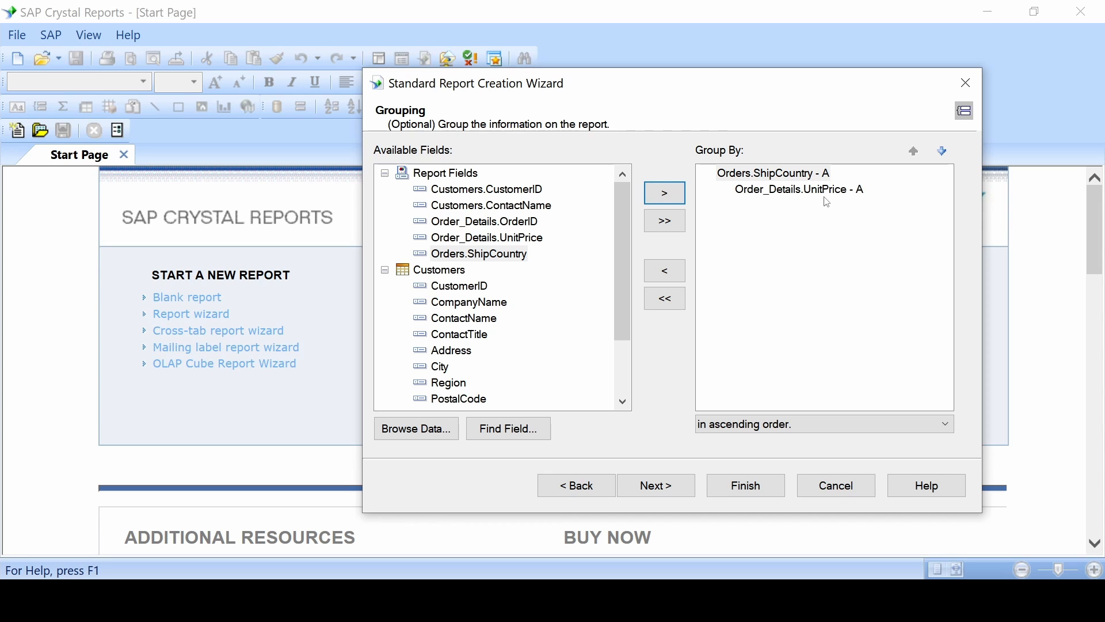
click(758, 194)
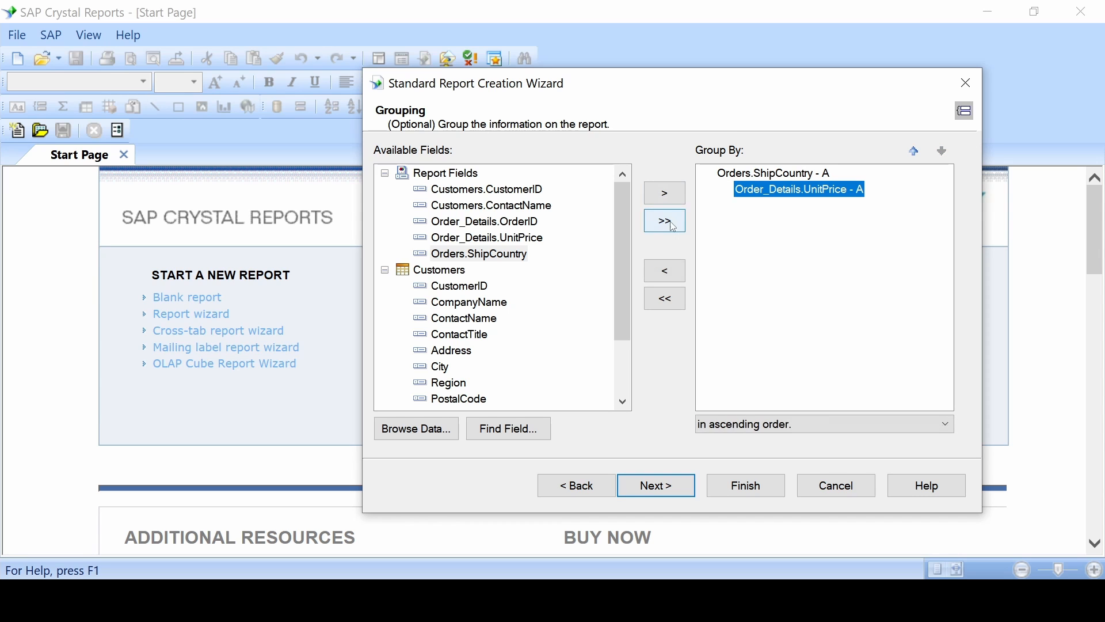
click(670, 268)
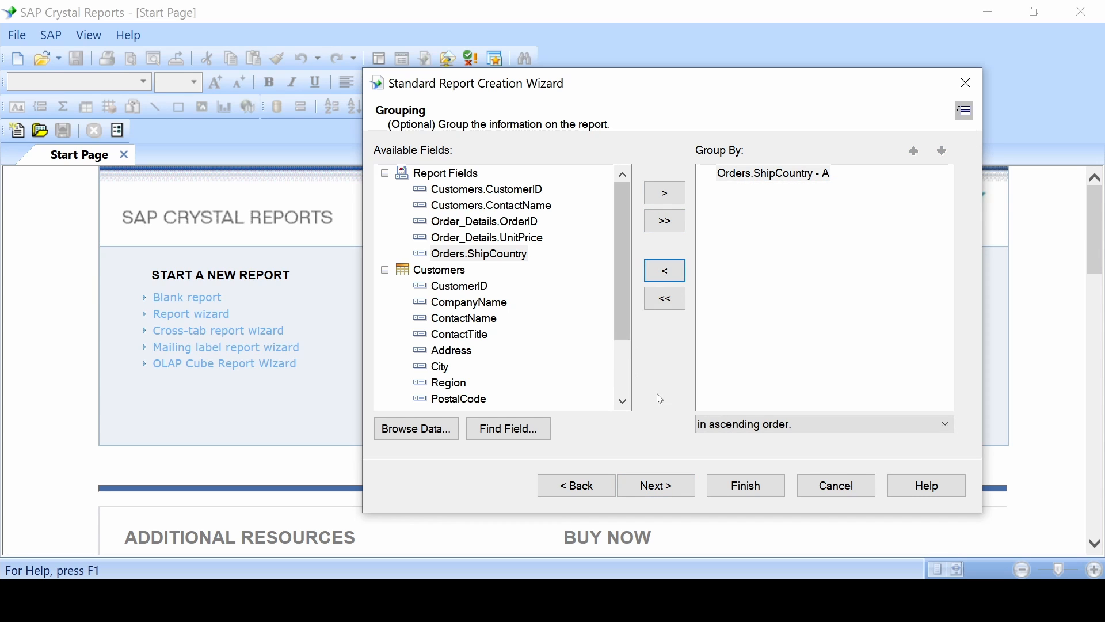
Set the ShipCountry group to ascending order and proceed to the summaries.
click(747, 424)
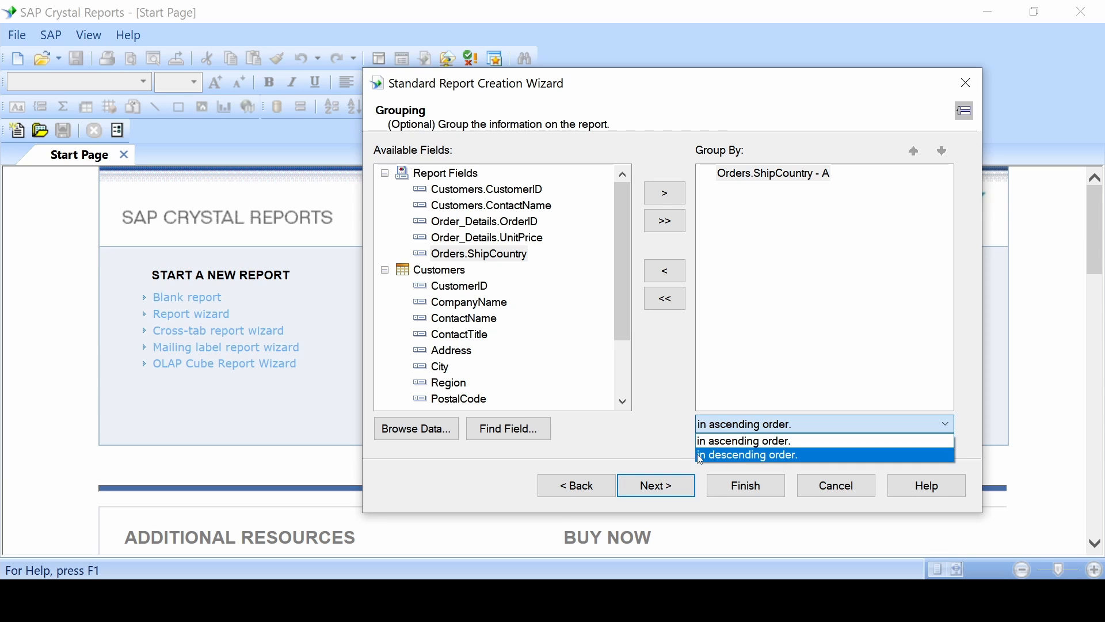
click(760, 441)
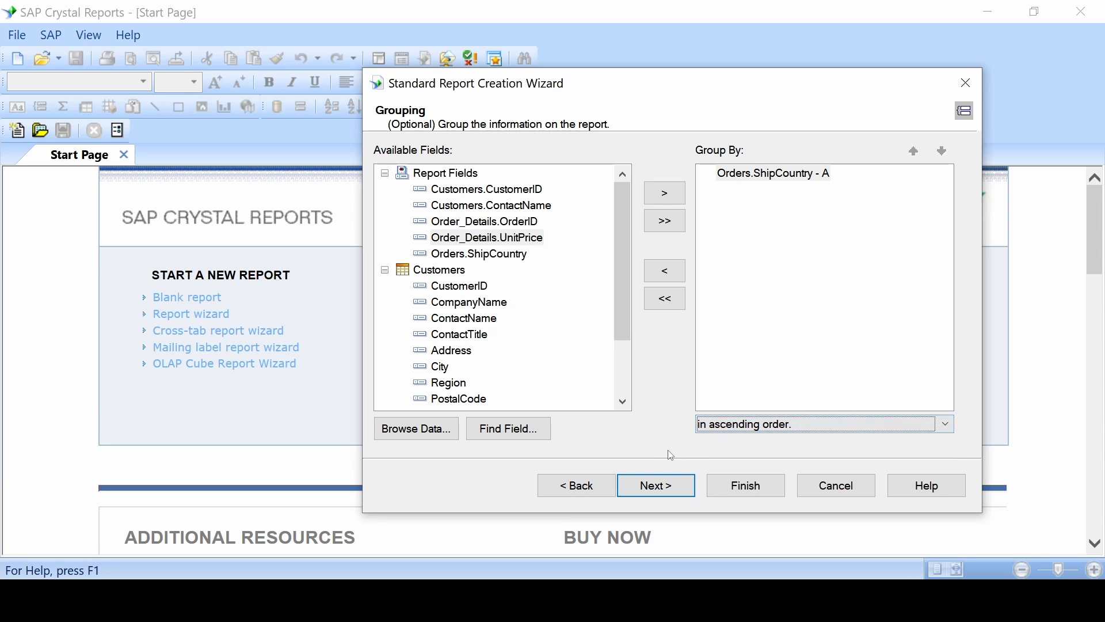
click(651, 491)
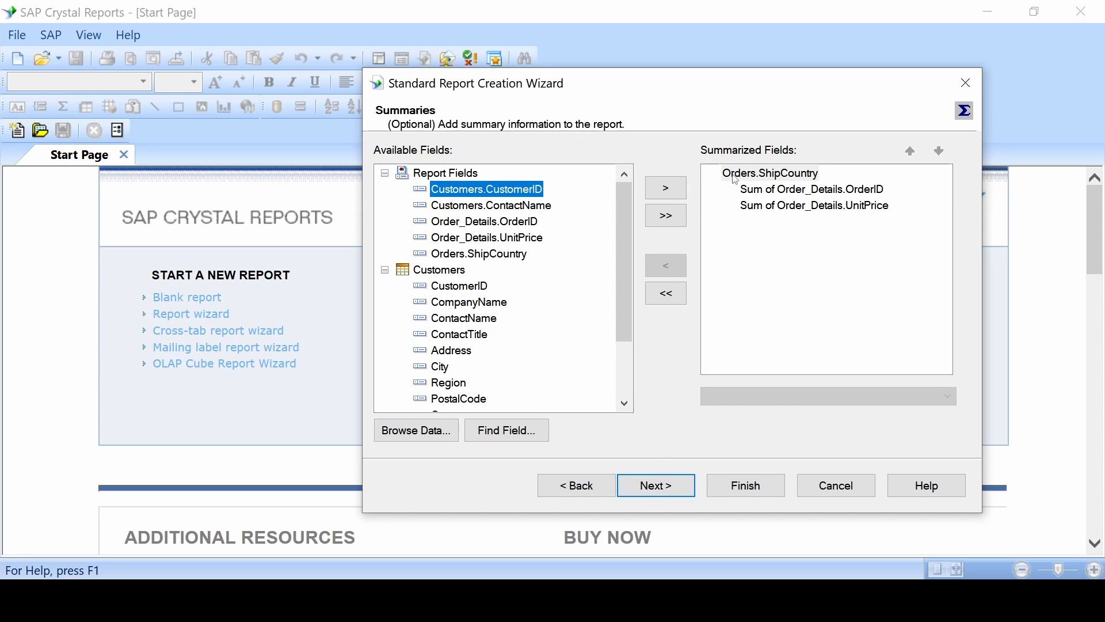
Remove the sum of Order_Details.OrderID from the summarized fields and proceed to group sorting.
click(870, 190)
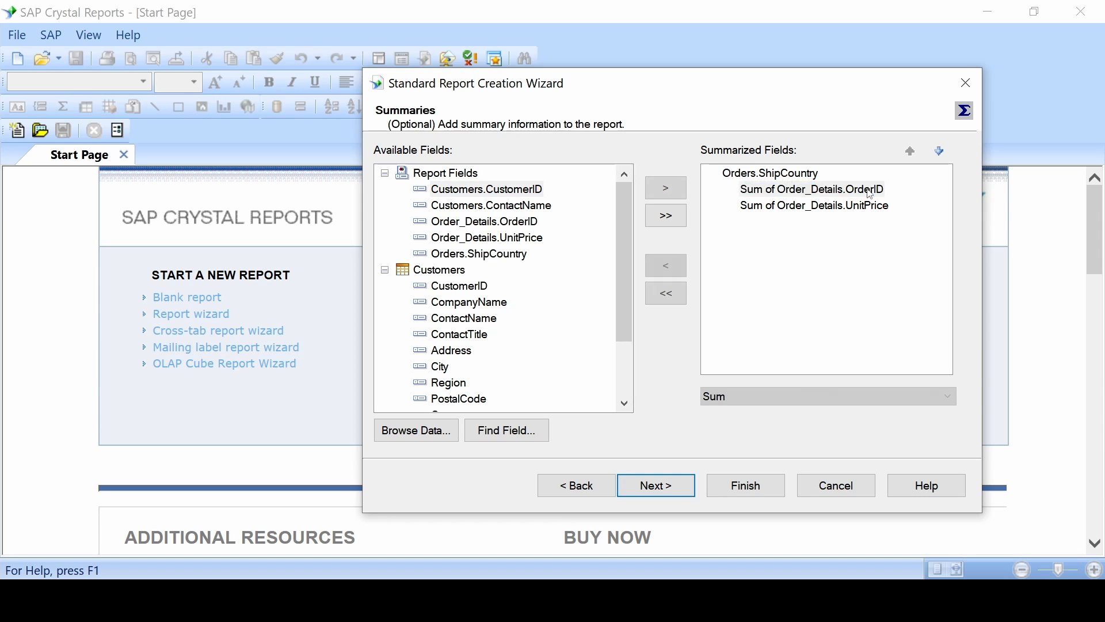
click(673, 267)
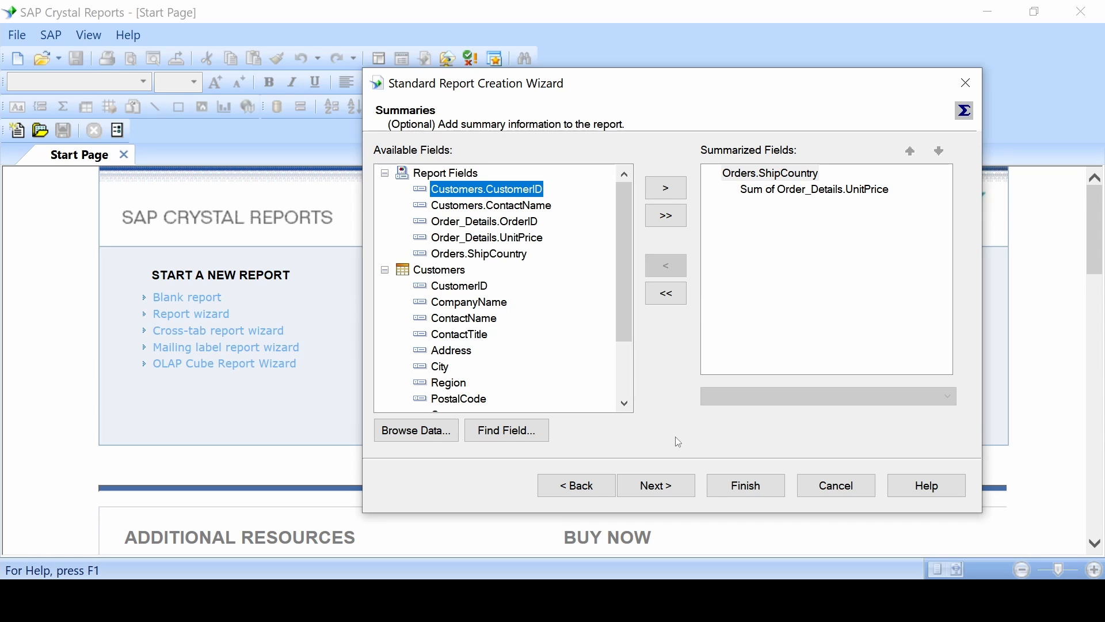
click(663, 487)
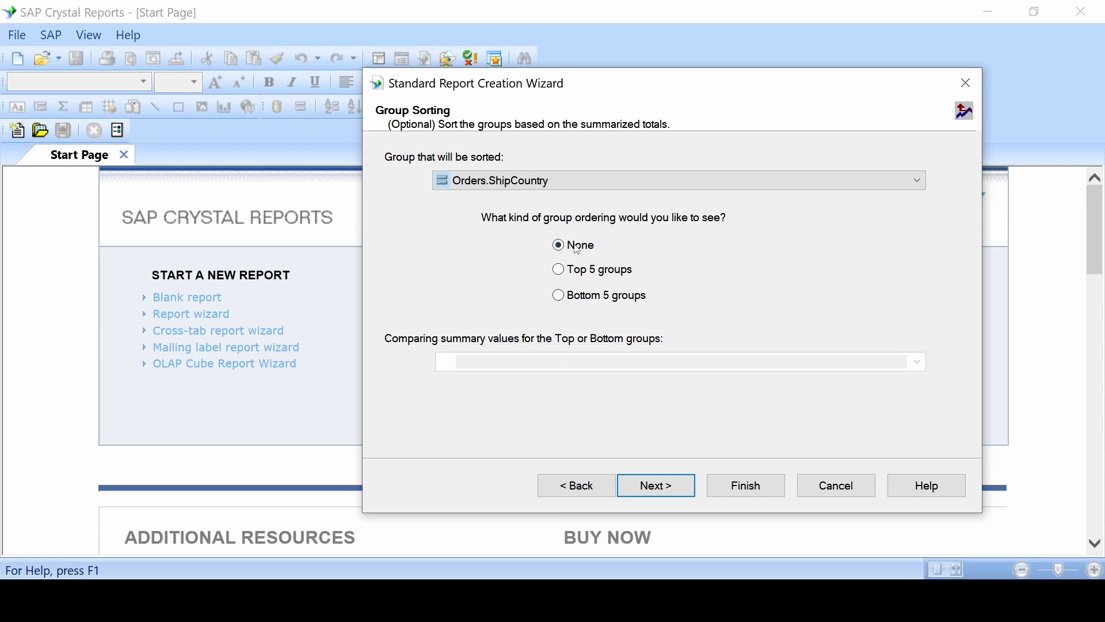
Keep the group ordering at None, include no chart, and proceed to record selection.
click(651, 483)
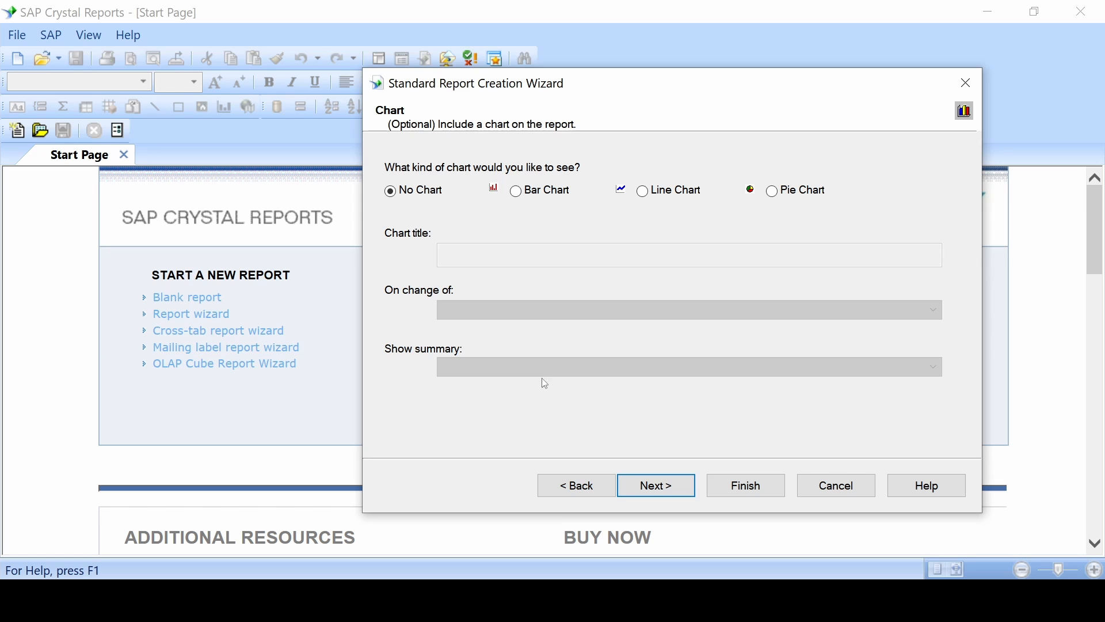
click(653, 489)
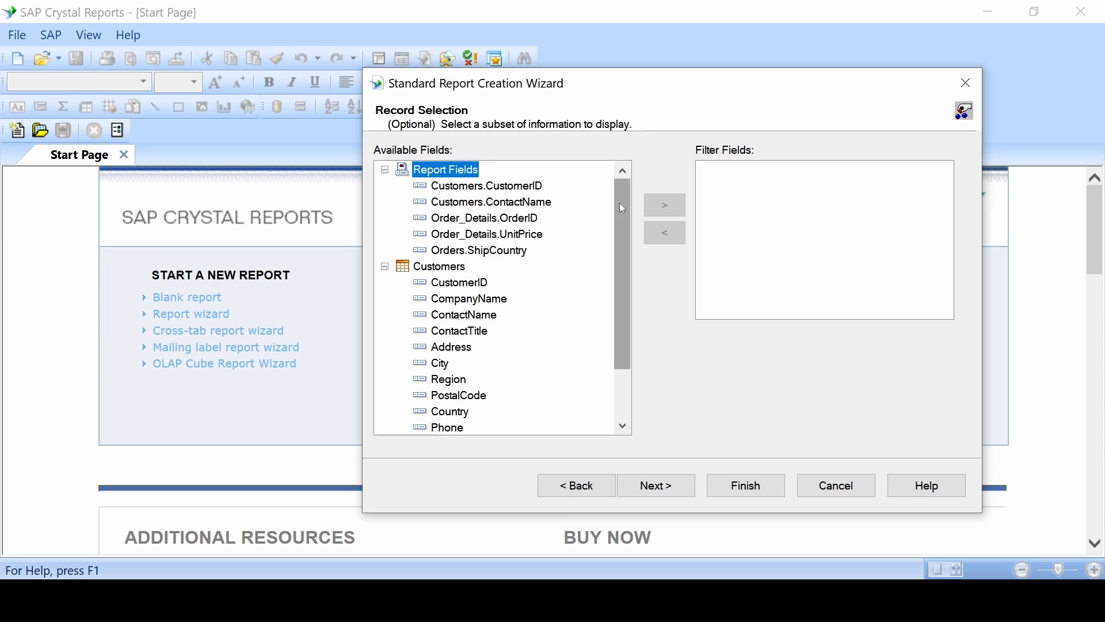
Add the OrderDate field of the Orders table to the filter fields.
drag(619, 203, 623, 253)
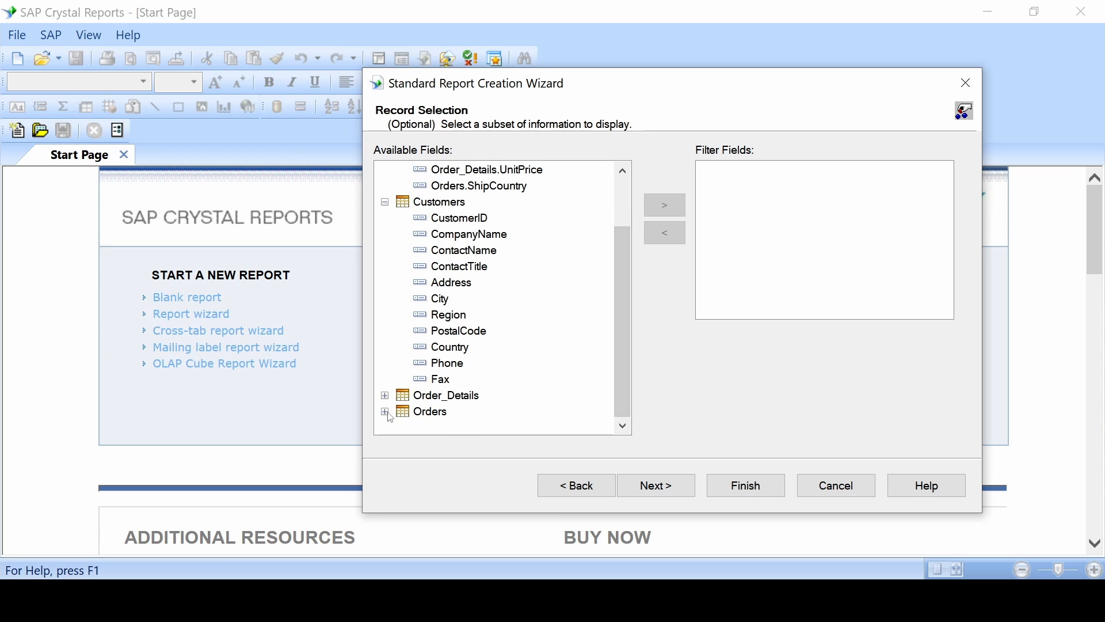
click(386, 396)
scroll(390, 398, down, 1)
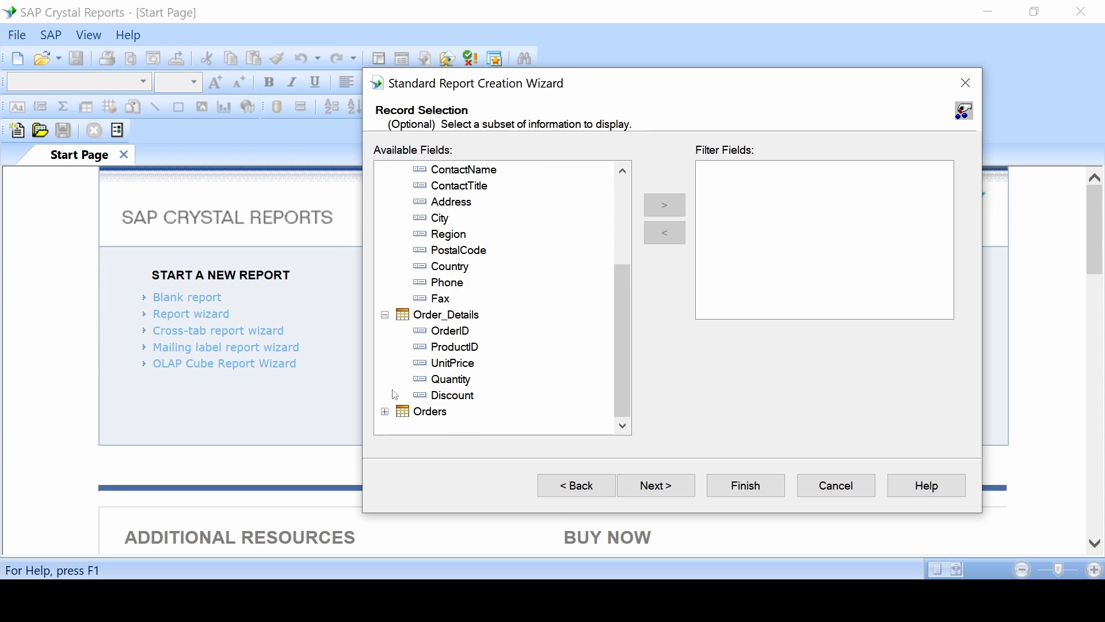
click(386, 412)
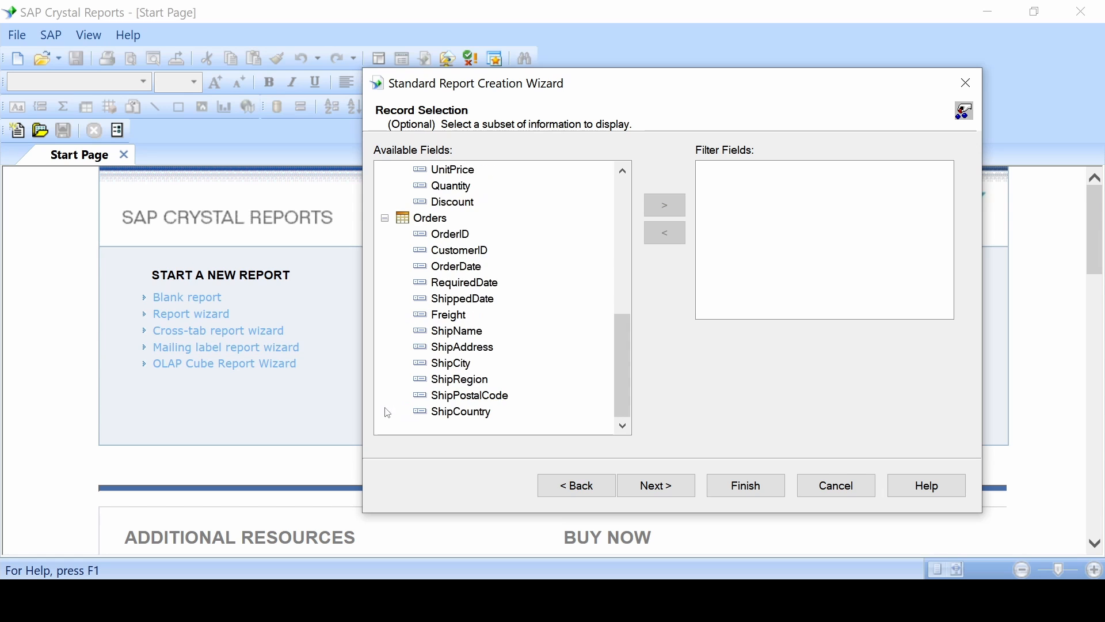
click(455, 268)
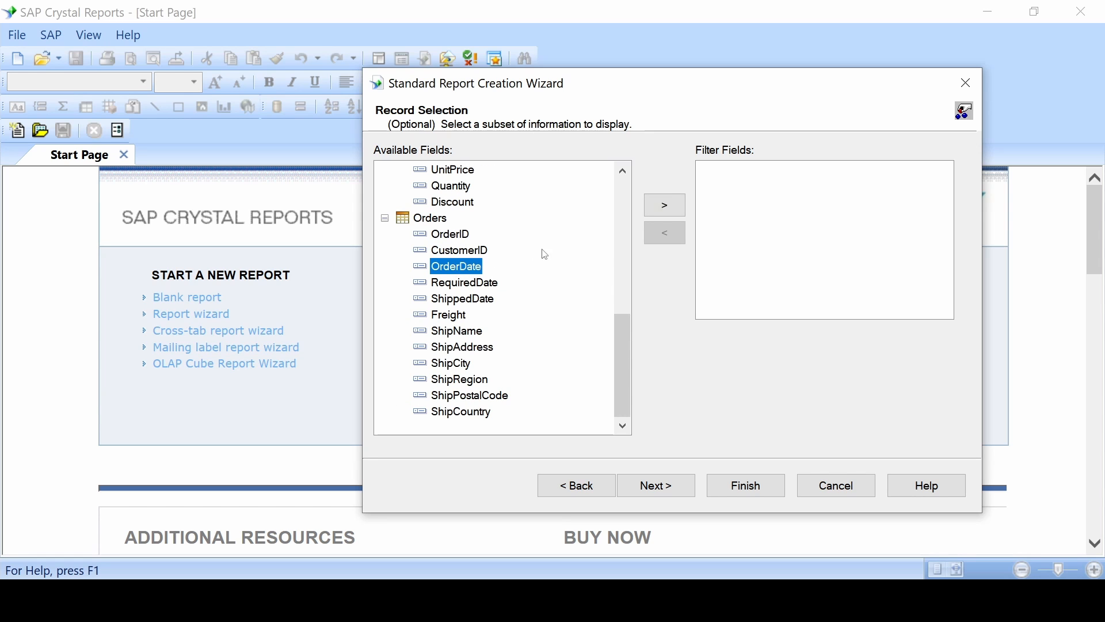
click(663, 207)
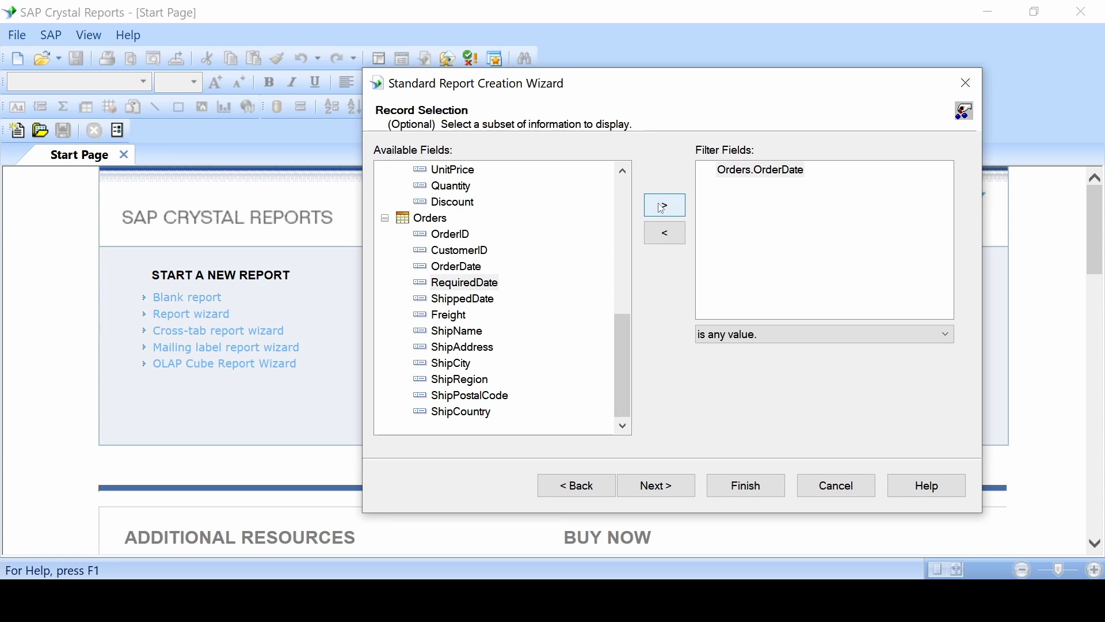
scroll(453, 284, up, 8)
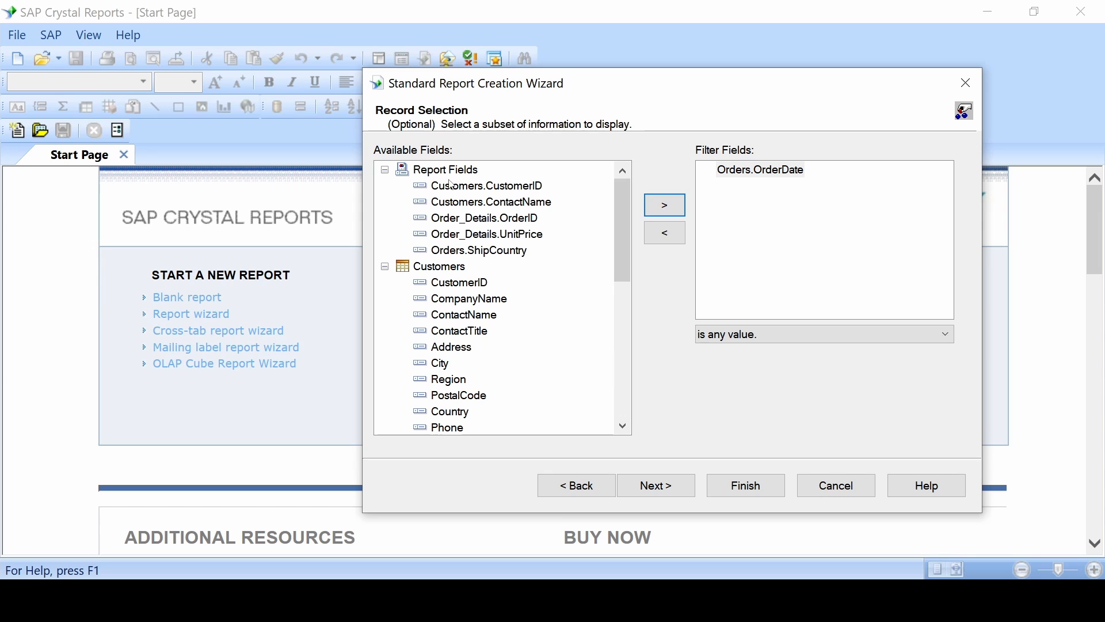
scroll(461, 288, down, 7)
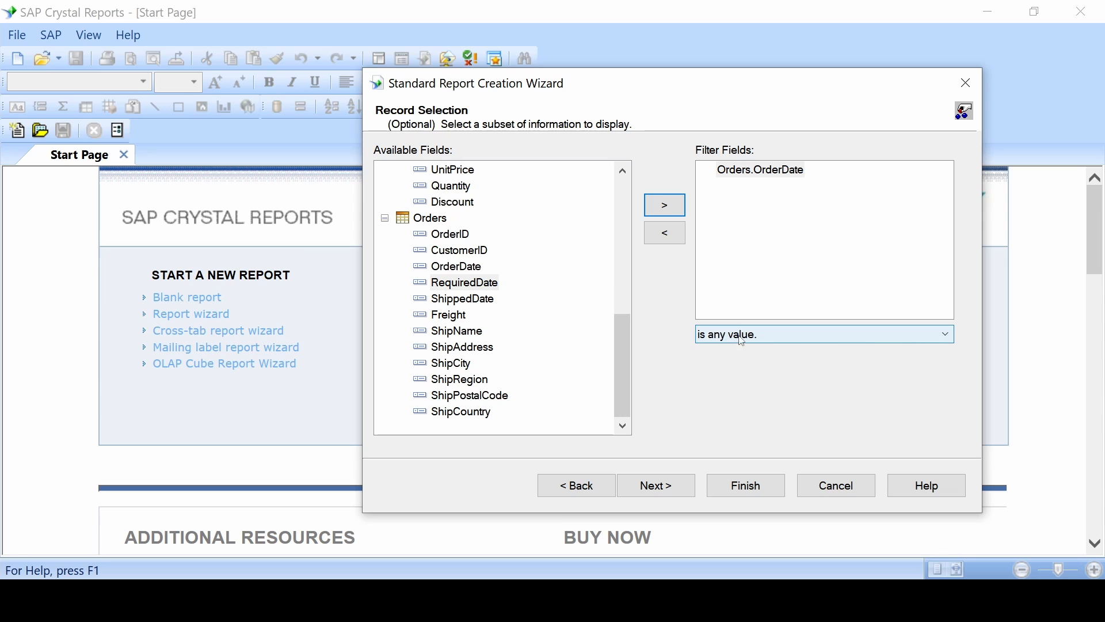
Filter OrderDate to greater than or equal to 1/1/1997 12:00:00AM and proceed to the template selection.
click(759, 340)
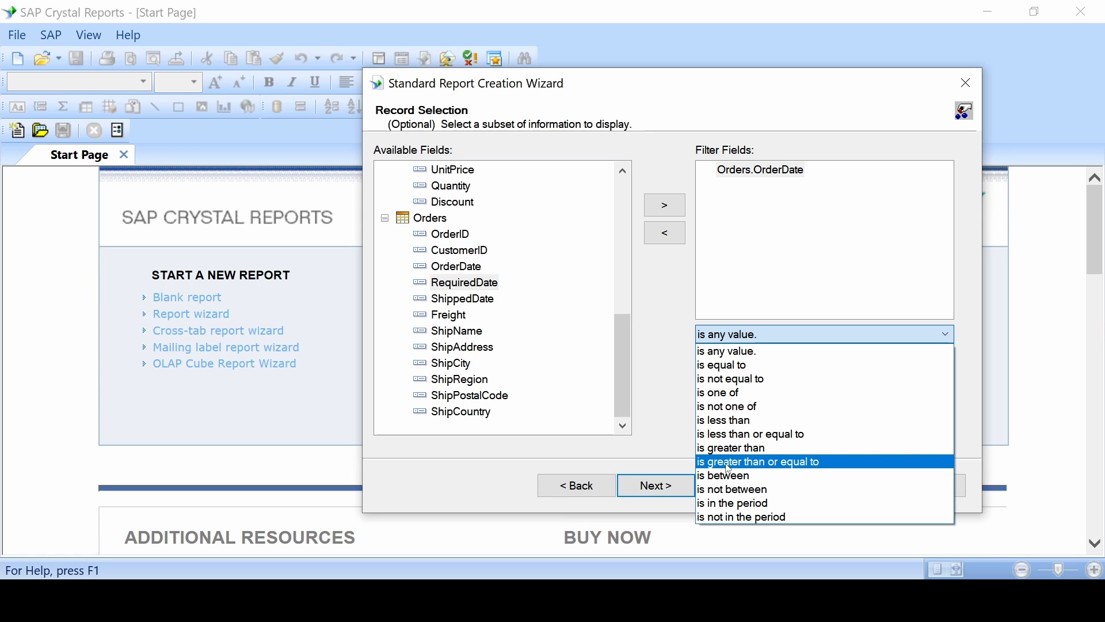
click(760, 464)
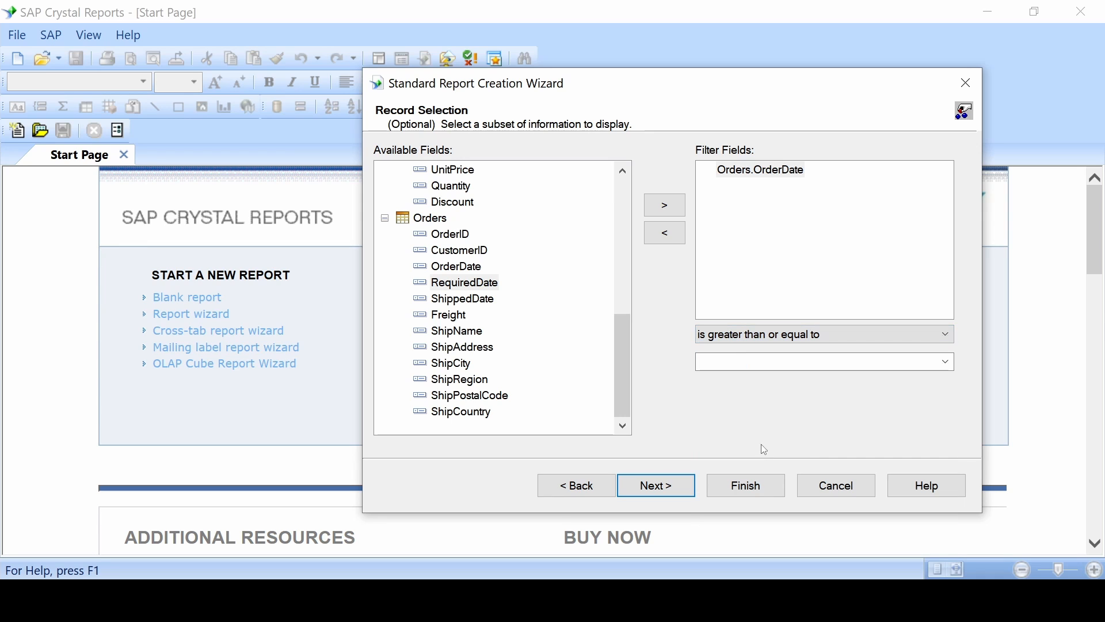
click(728, 362)
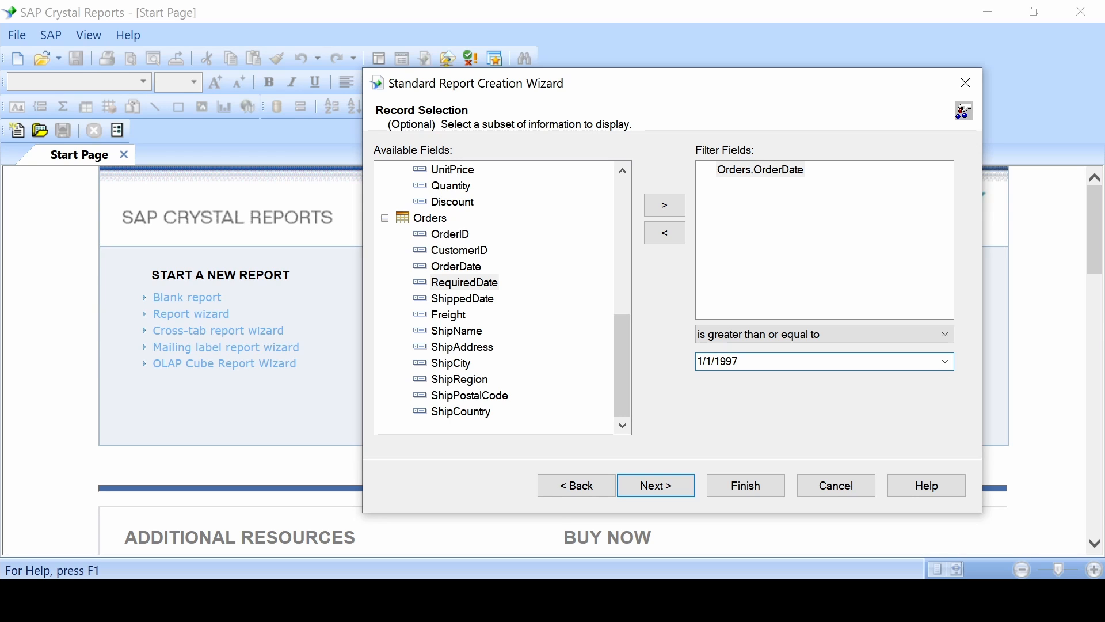
click(947, 362)
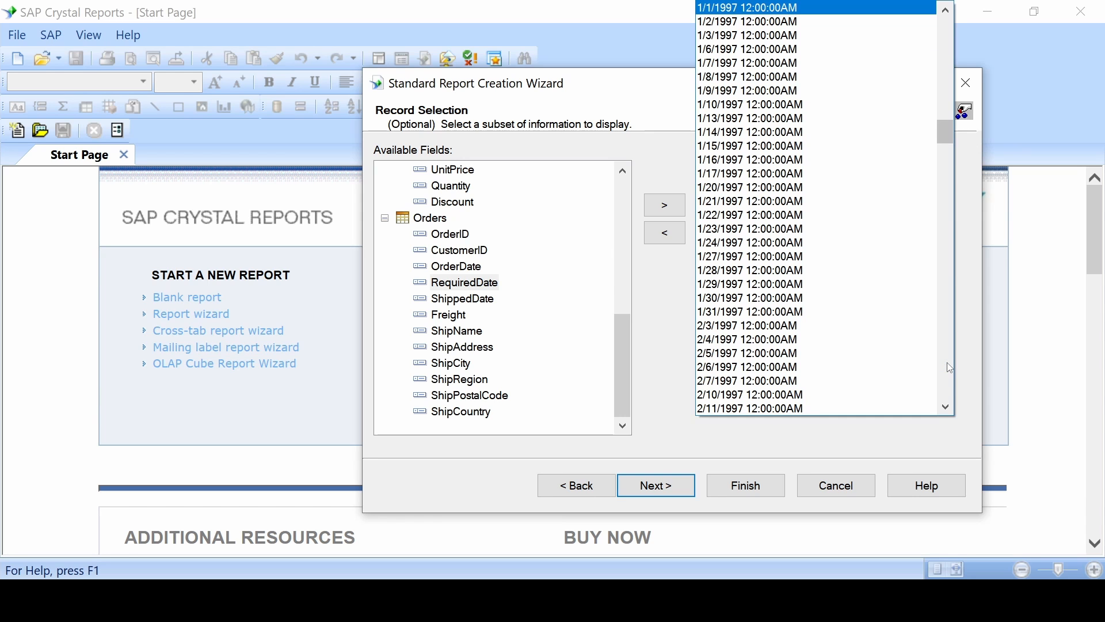
scroll(763, 102, up, 4)
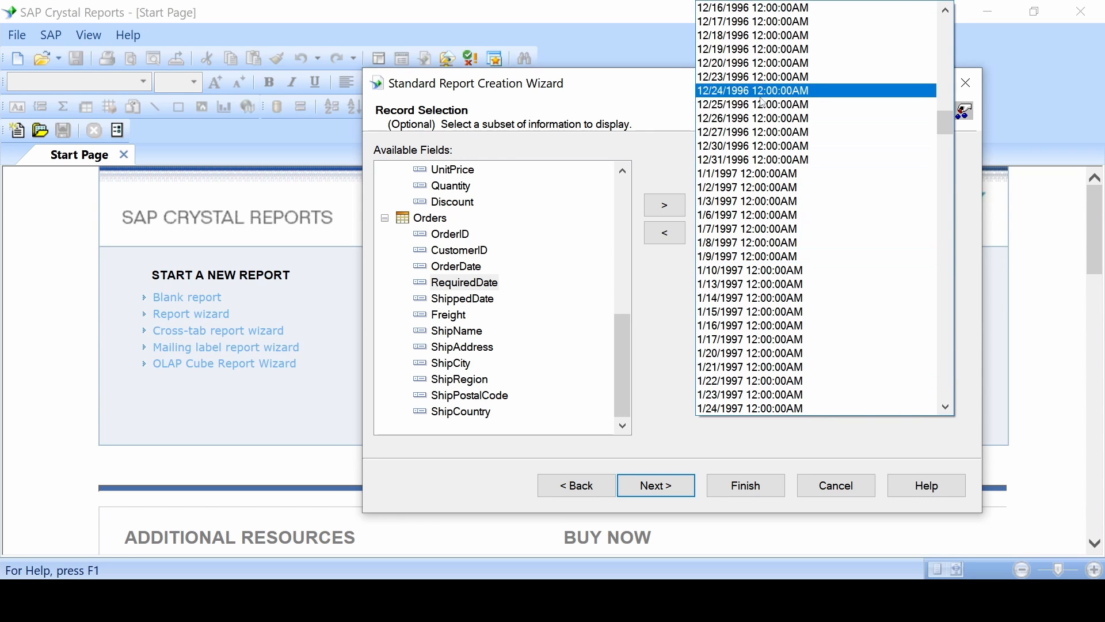
click(757, 178)
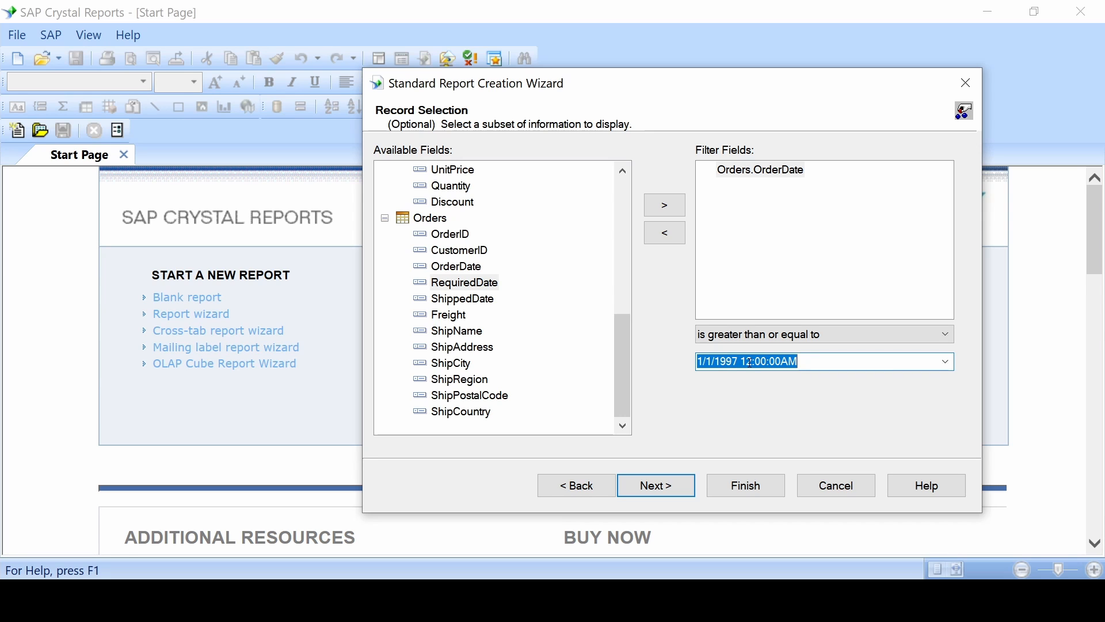
click(646, 483)
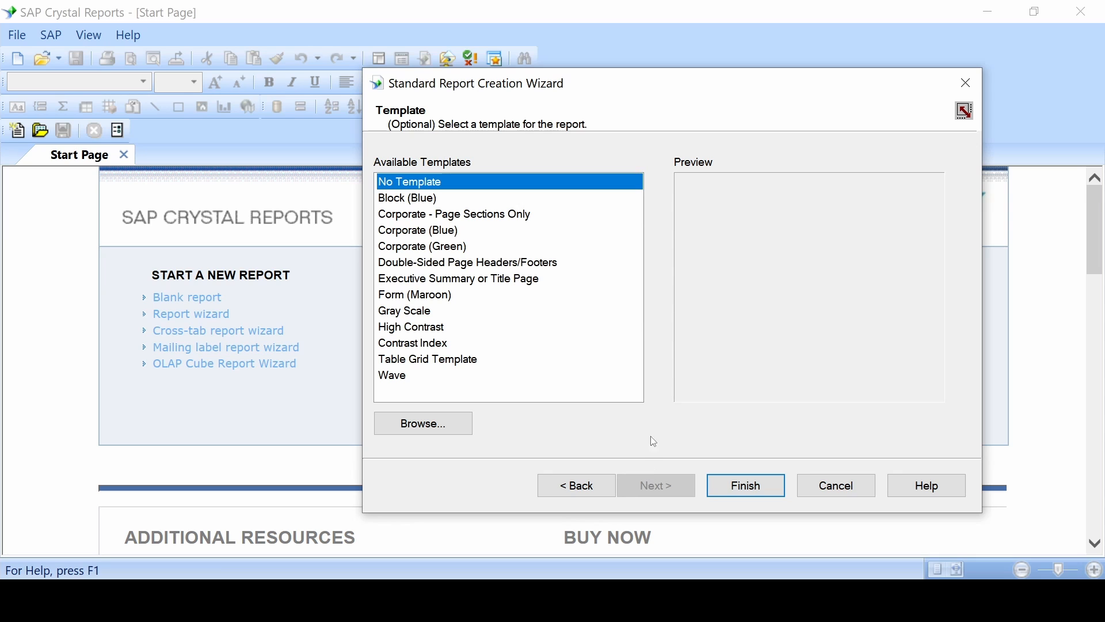
Choose No Template and finish the report wizard to generate the report.
click(425, 185)
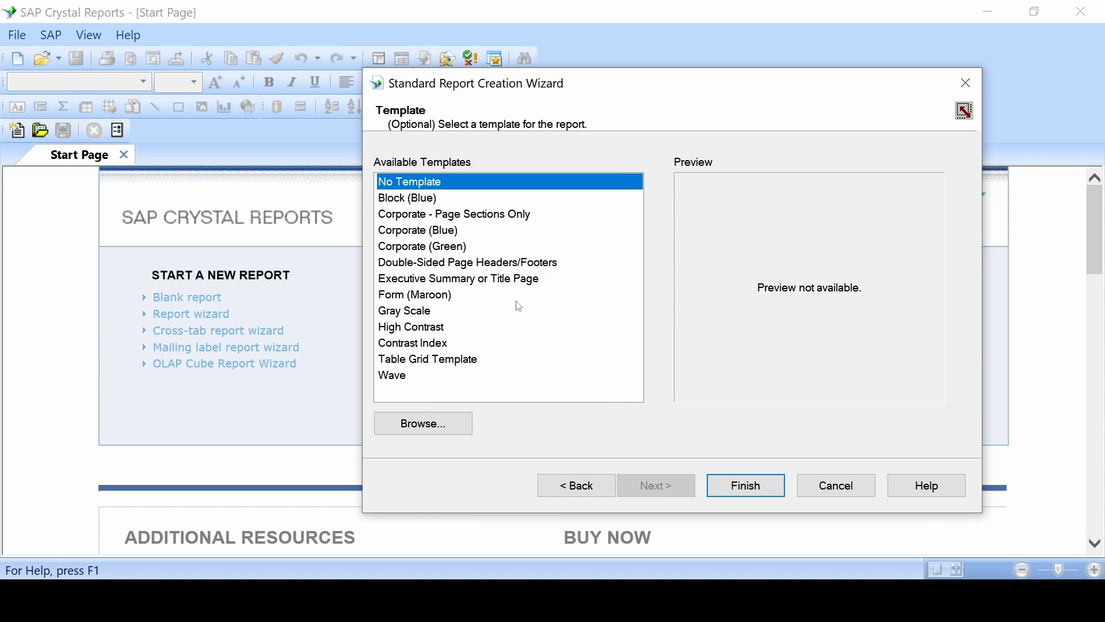
click(757, 485)
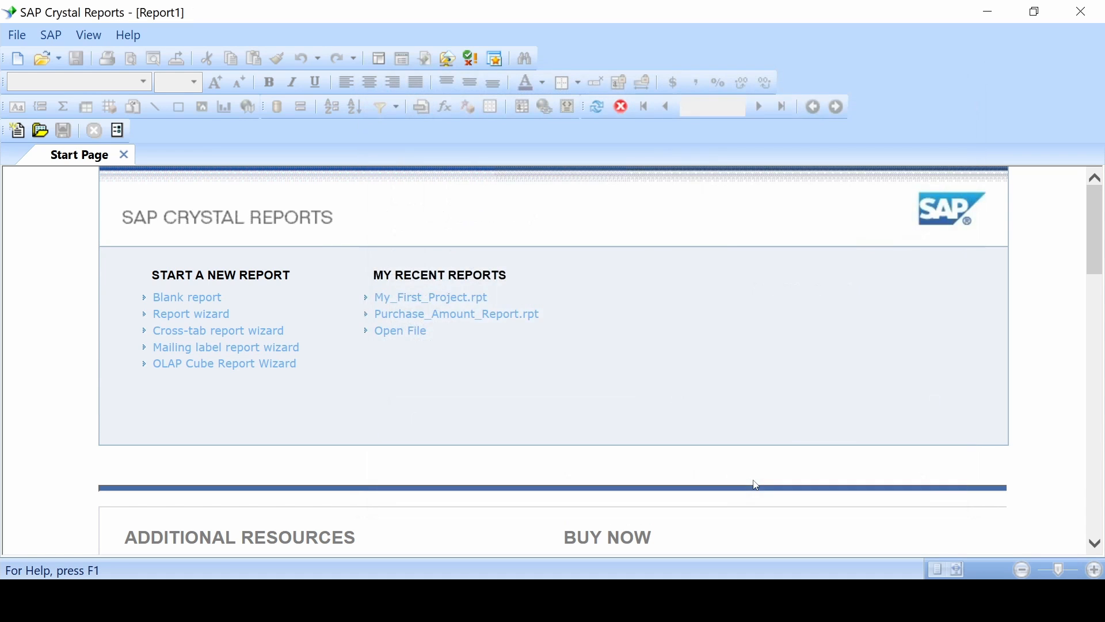
Examine the report preview for the ShipCountry grouping, the detail records and the UnitPrice sum in the group footer.
scroll(706, 423, down, 3)
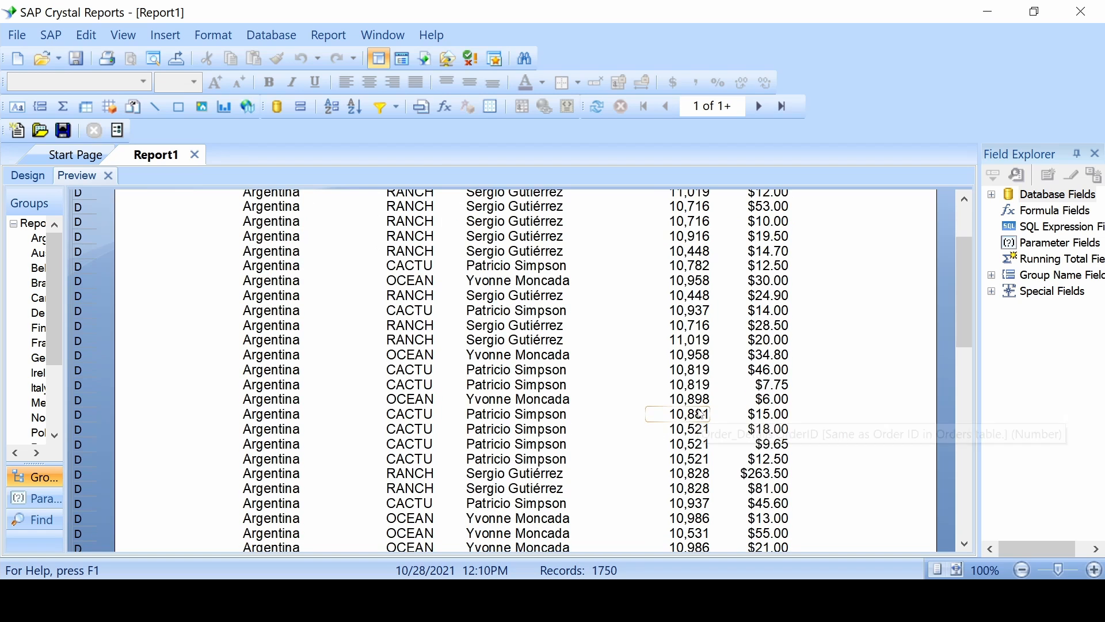
scroll(639, 372, down, 1)
scroll(632, 366, up, 4)
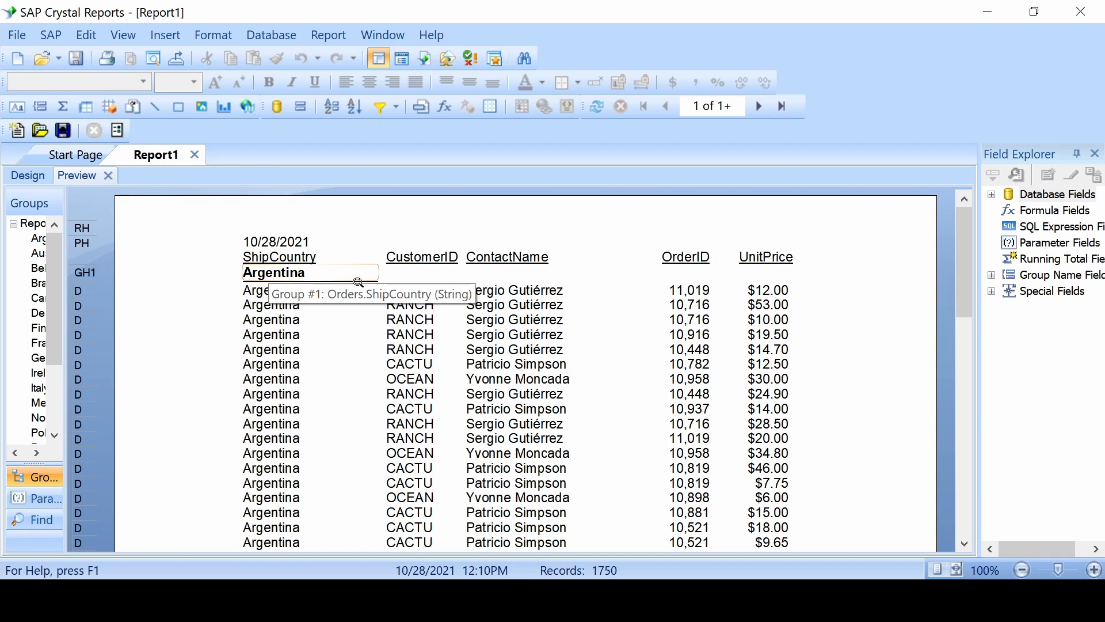
scroll(403, 282, down, 5)
scroll(403, 282, down, 6)
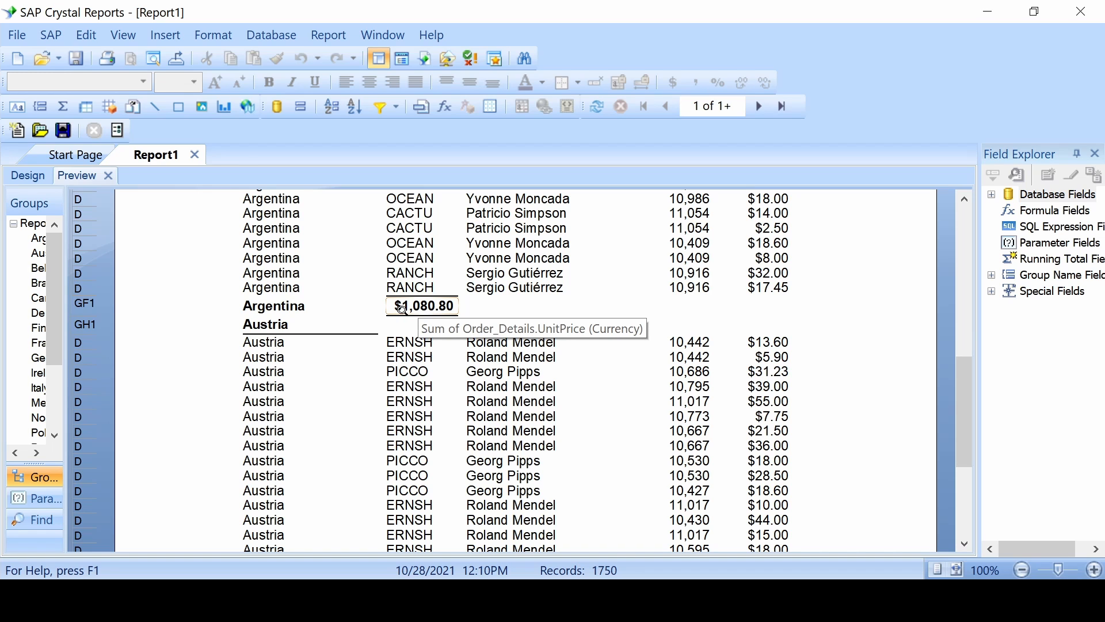
scroll(624, 288, up, 10)
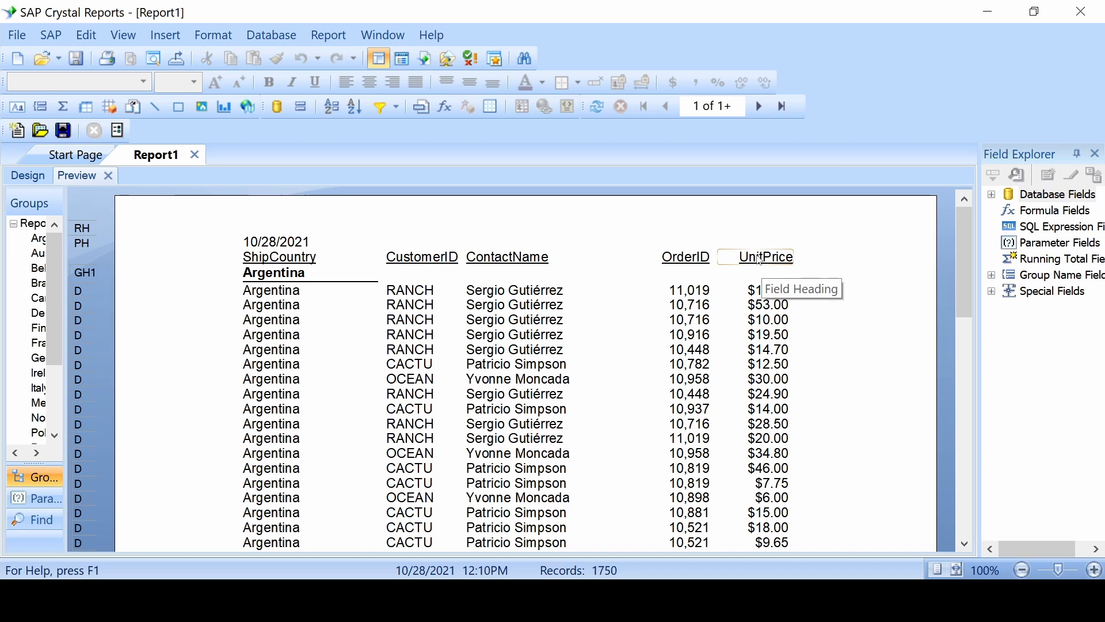
Move the UnitPrice sum in the ShipCountry group footer beneath the UnitPrice column and check its alignment in the preview.
scroll(759, 259, down, 8)
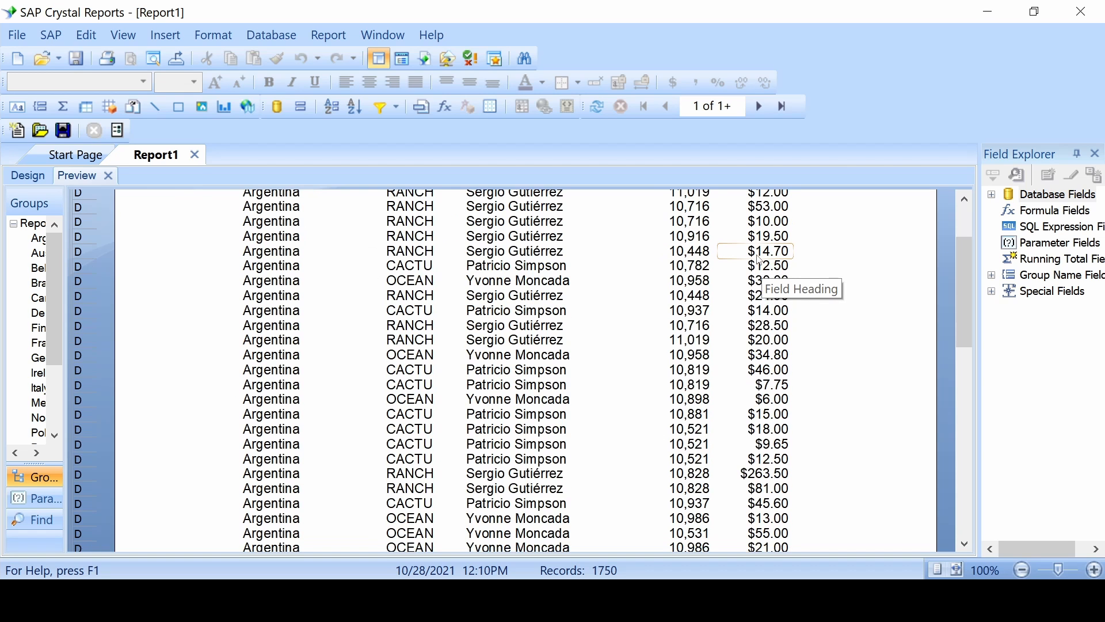
click(405, 406)
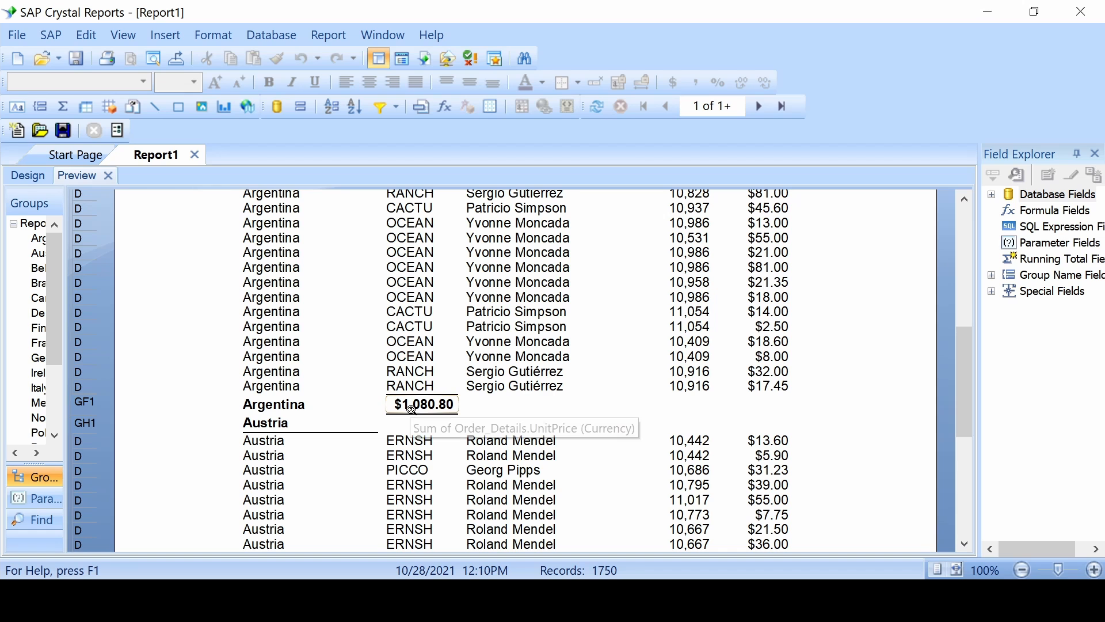
drag(411, 408, 764, 410)
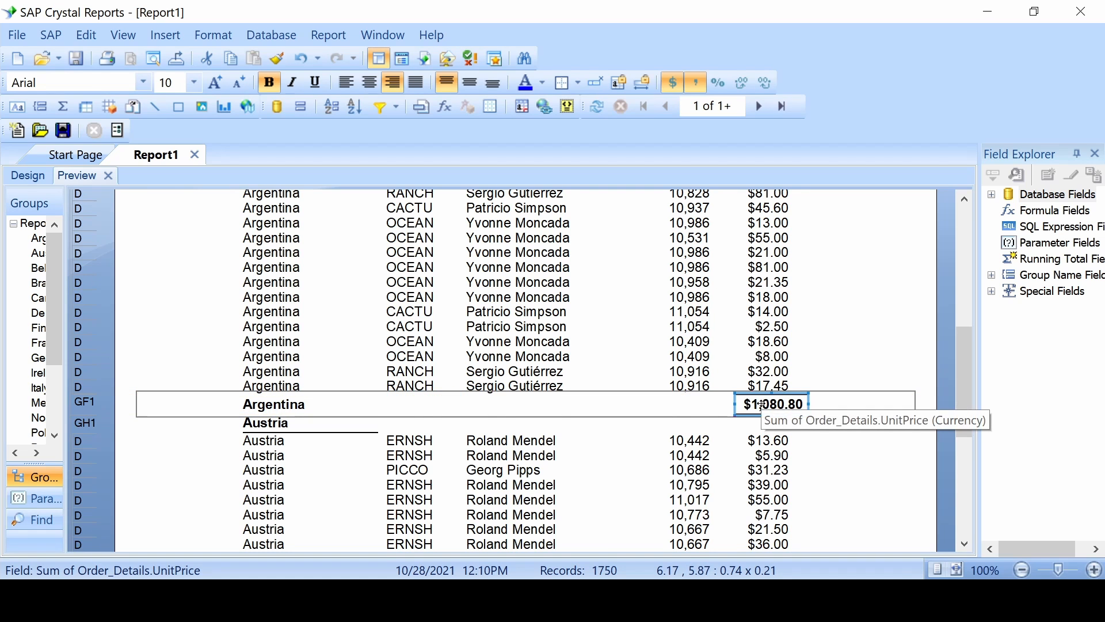
scroll(759, 405, up, 5)
scroll(760, 405, up, 5)
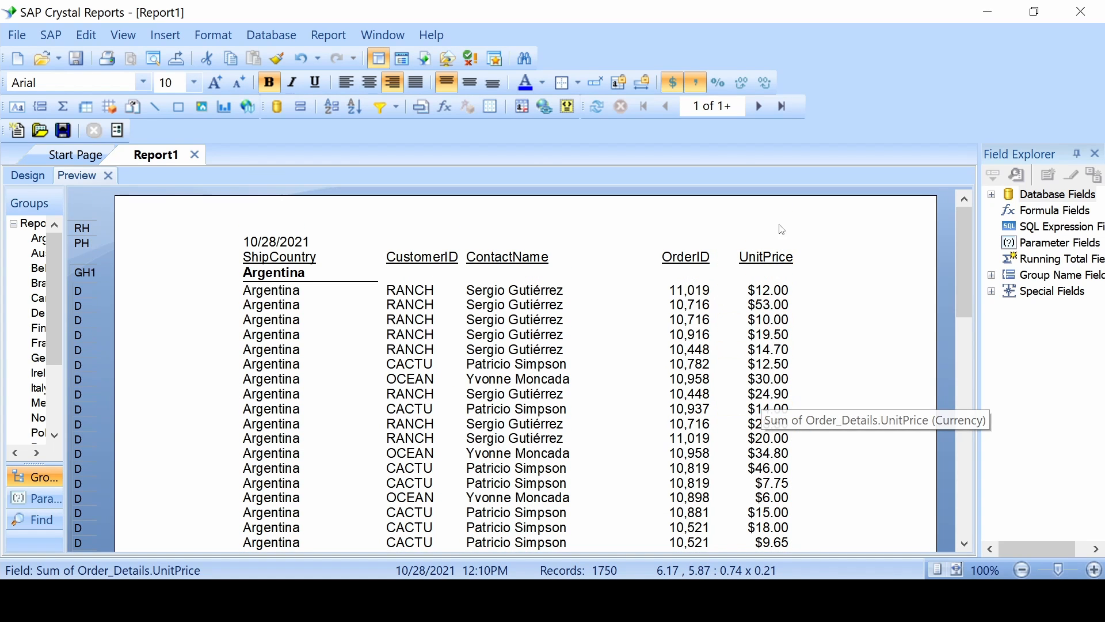
scroll(745, 423, down, 5)
scroll(745, 423, down, 4)
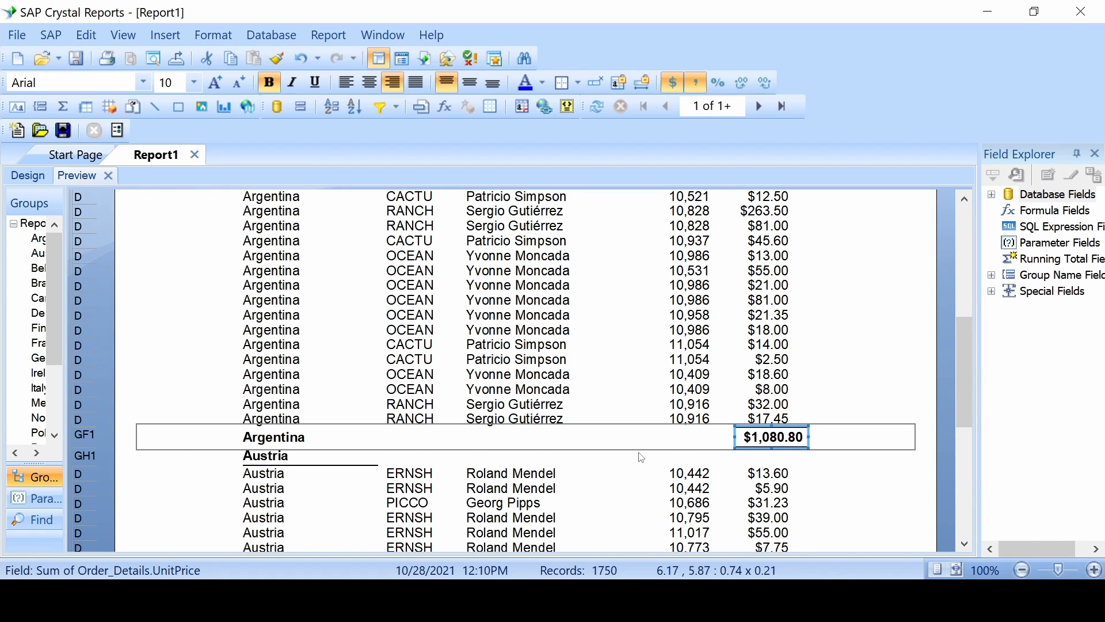
scroll(641, 458, down, 10)
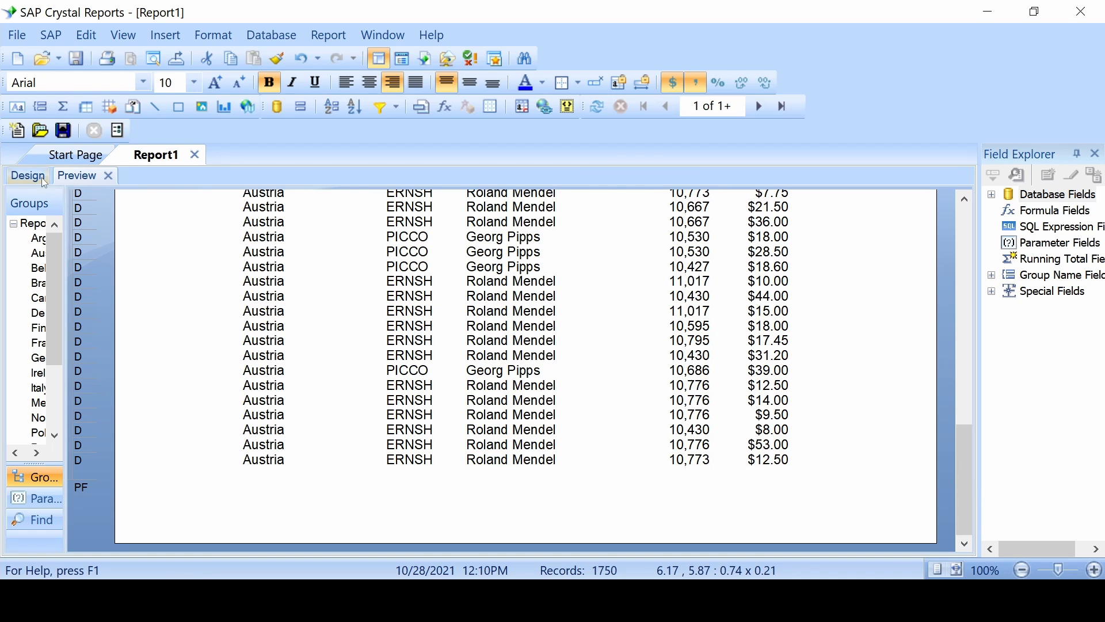
In the design view, widen the report footer's UnitPrice grand total field to about 1.18 inches and make the group footer section taller.
click(107, 176)
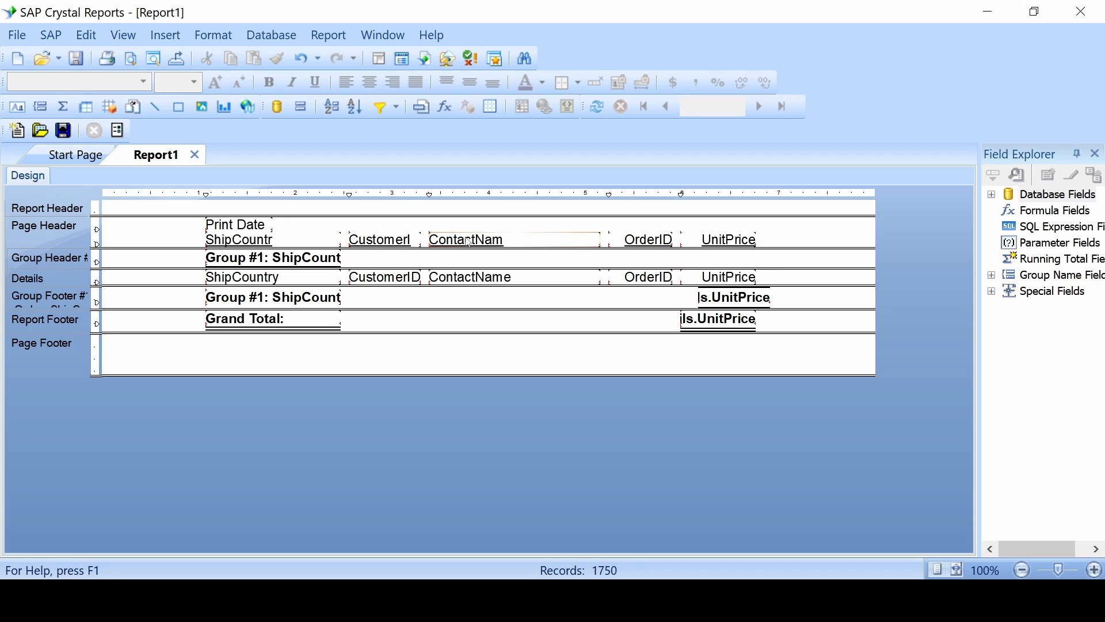
click(694, 318)
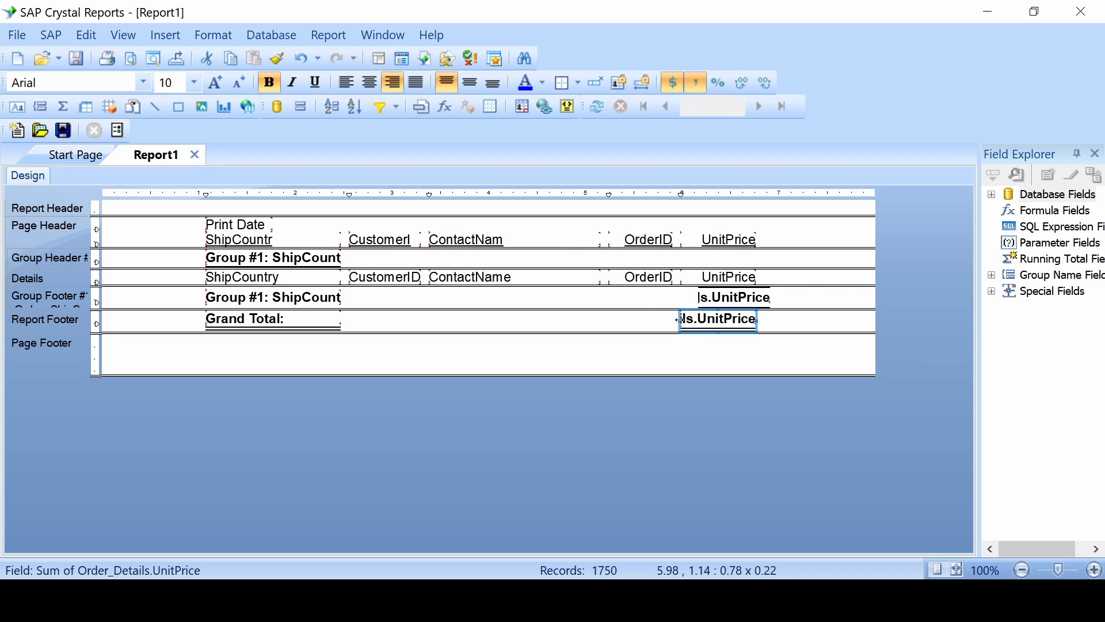
drag(681, 324, 729, 371)
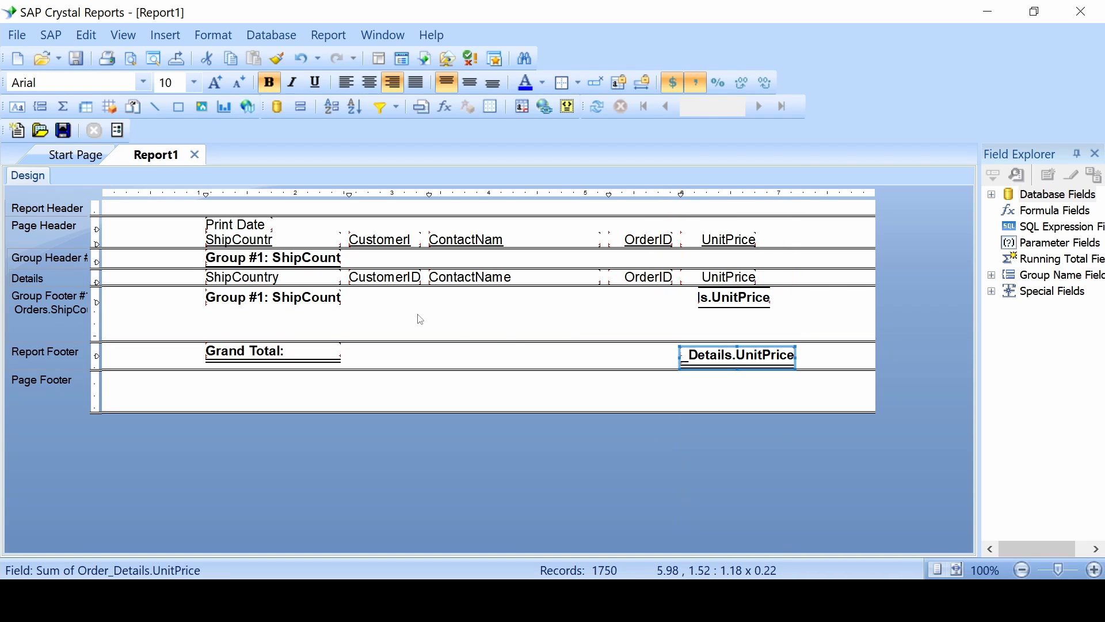
Make the Print Date field in the page header bold and cut it from the report.
click(240, 225)
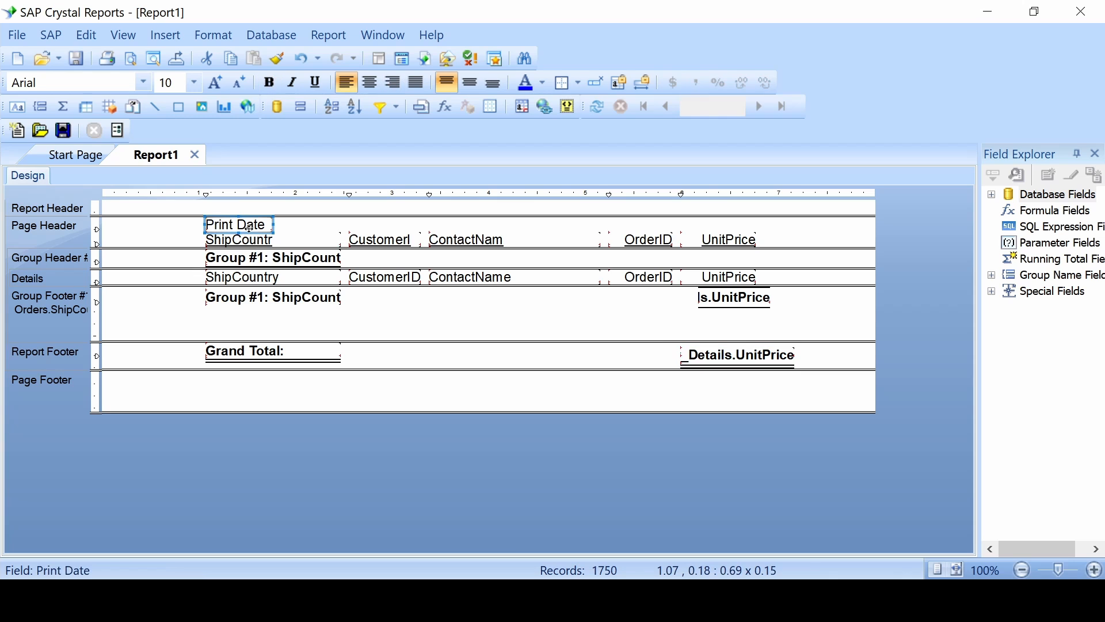
click(268, 83)
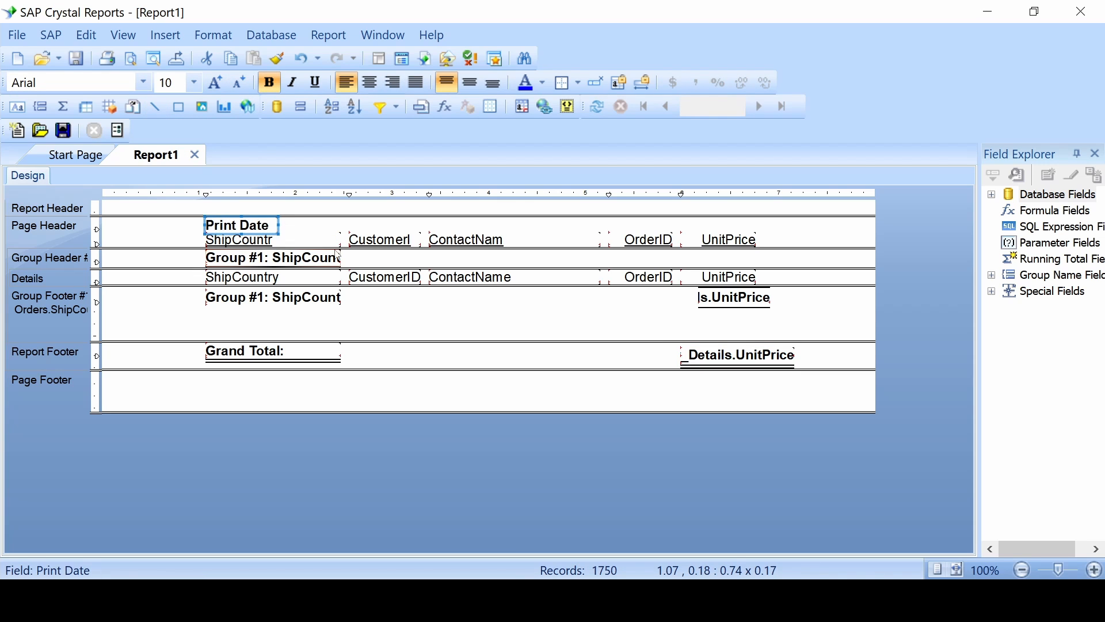
right_click(249, 229)
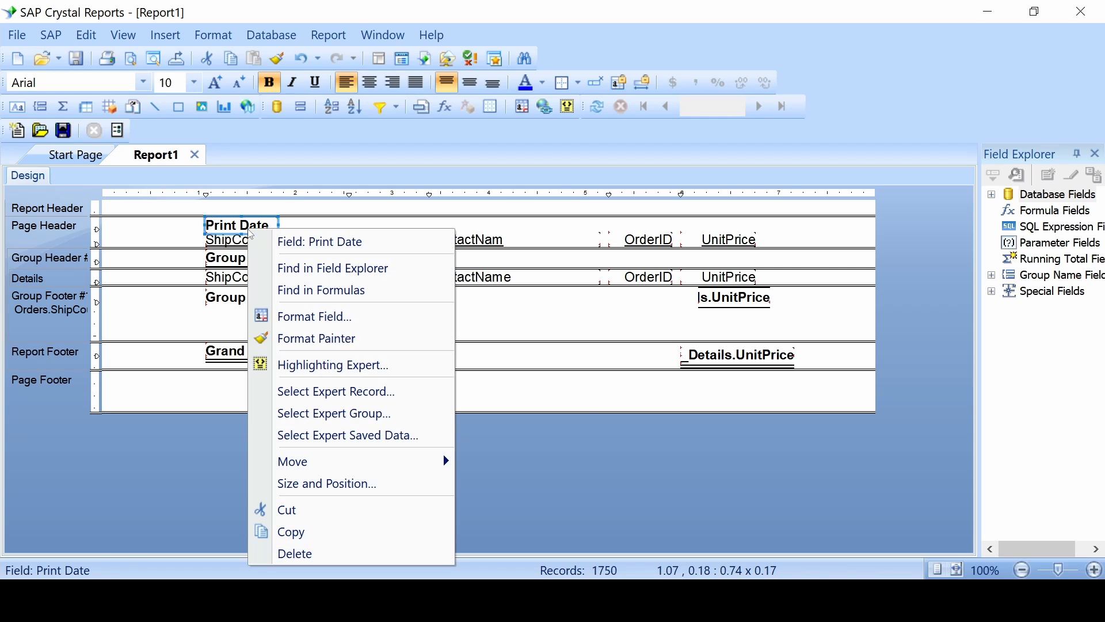
click(308, 512)
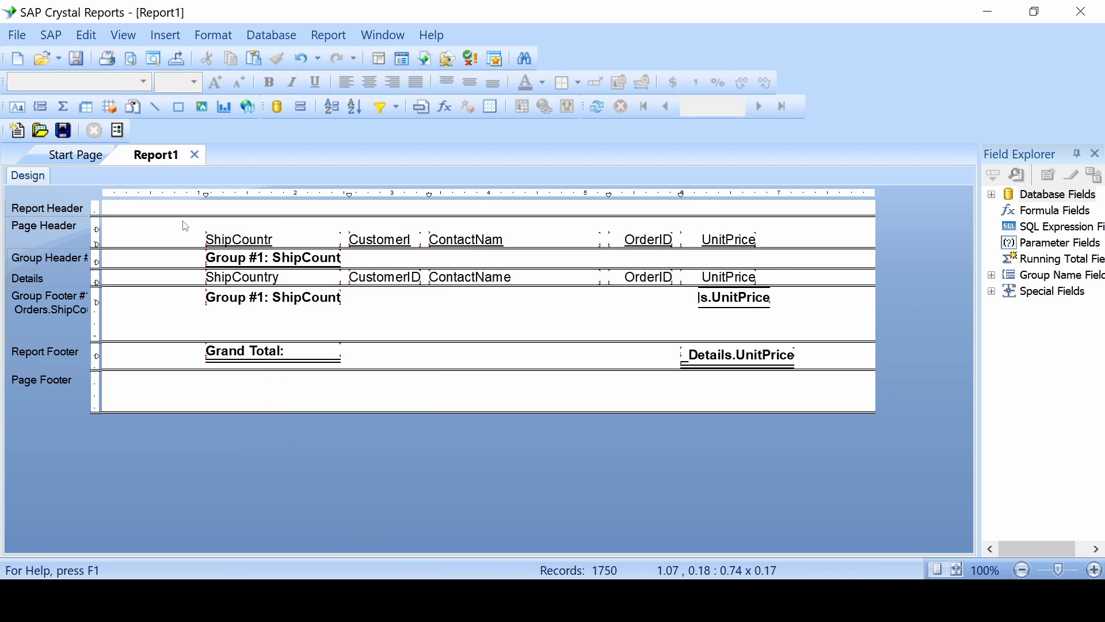
Preview the report and examine the detail records and country subtotals across its first three pages.
click(130, 59)
scroll(405, 329, down, 8)
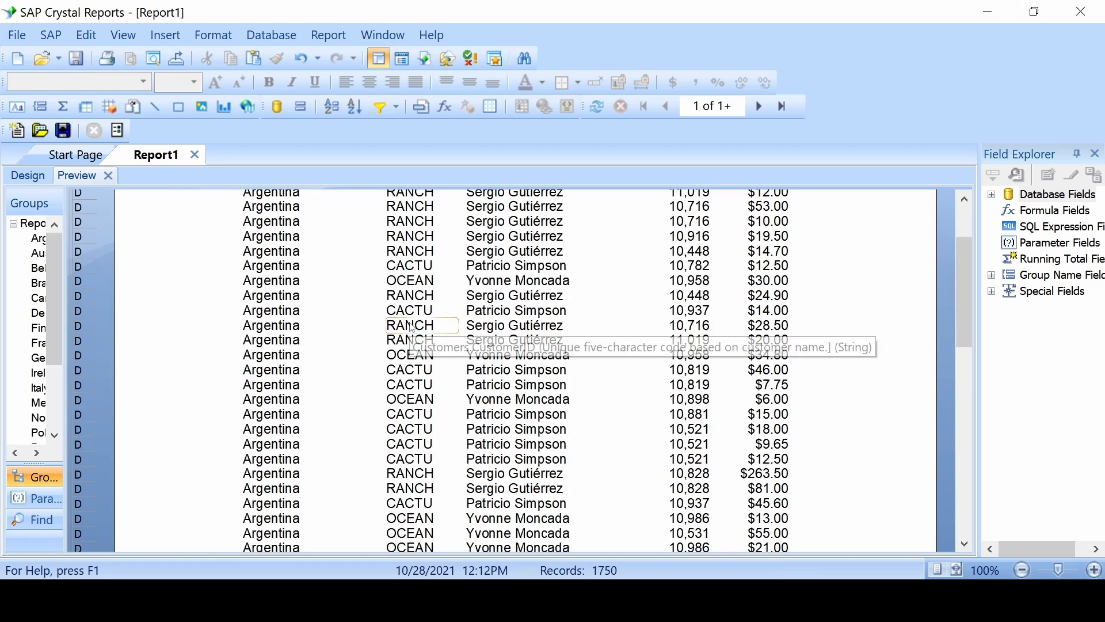
scroll(406, 330, down, 6)
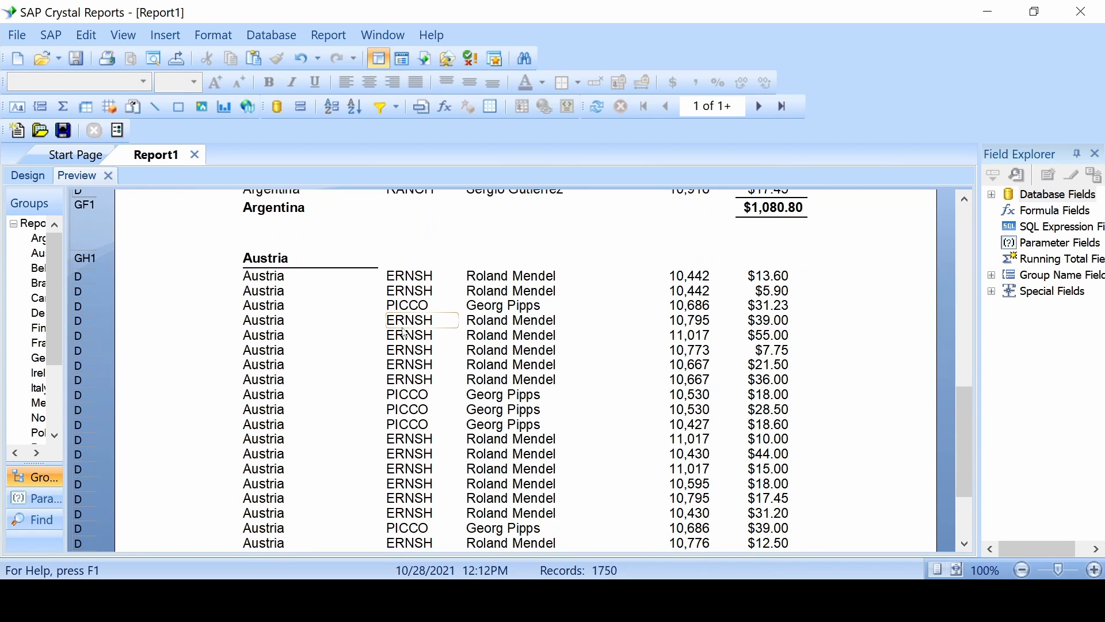
scroll(405, 334, down, 3)
scroll(405, 332, up, 9)
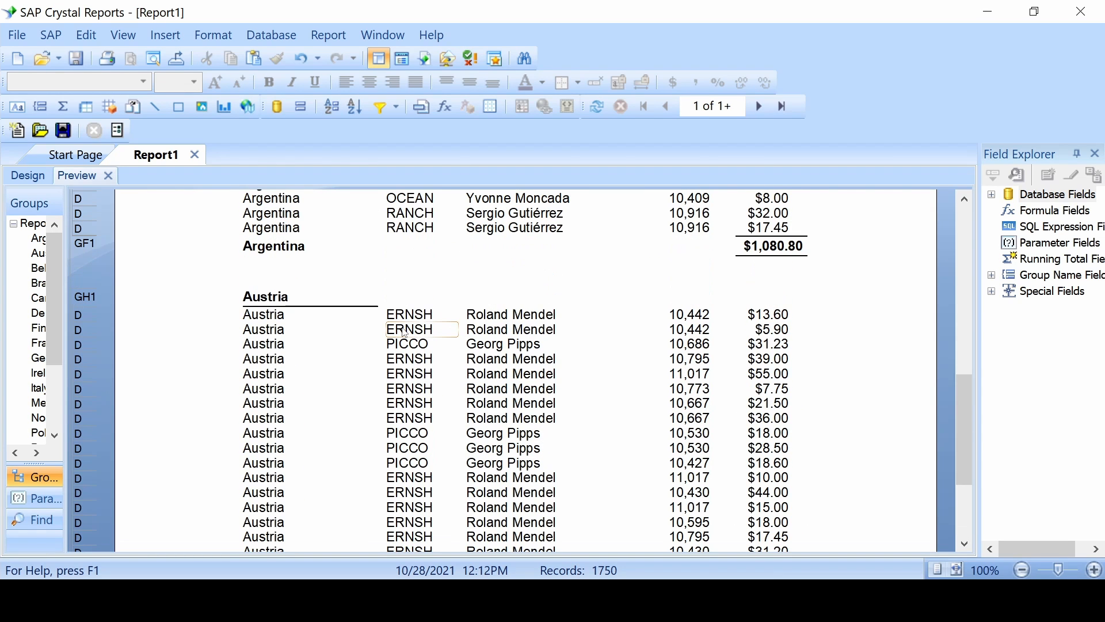
click(759, 107)
scroll(766, 276, up, 15)
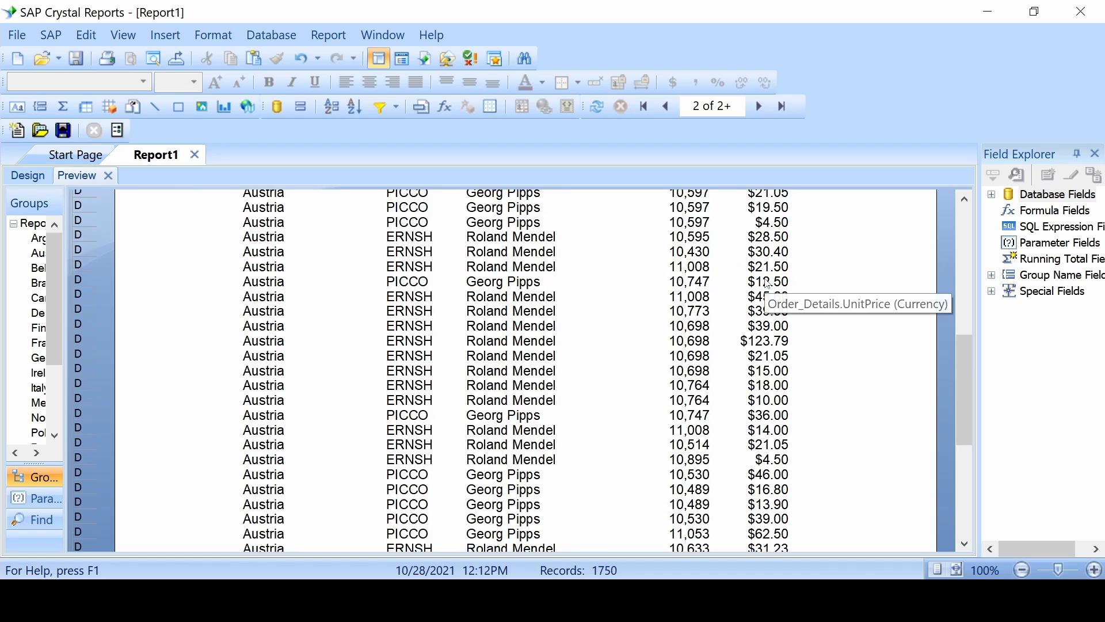
scroll(766, 282, down, 15)
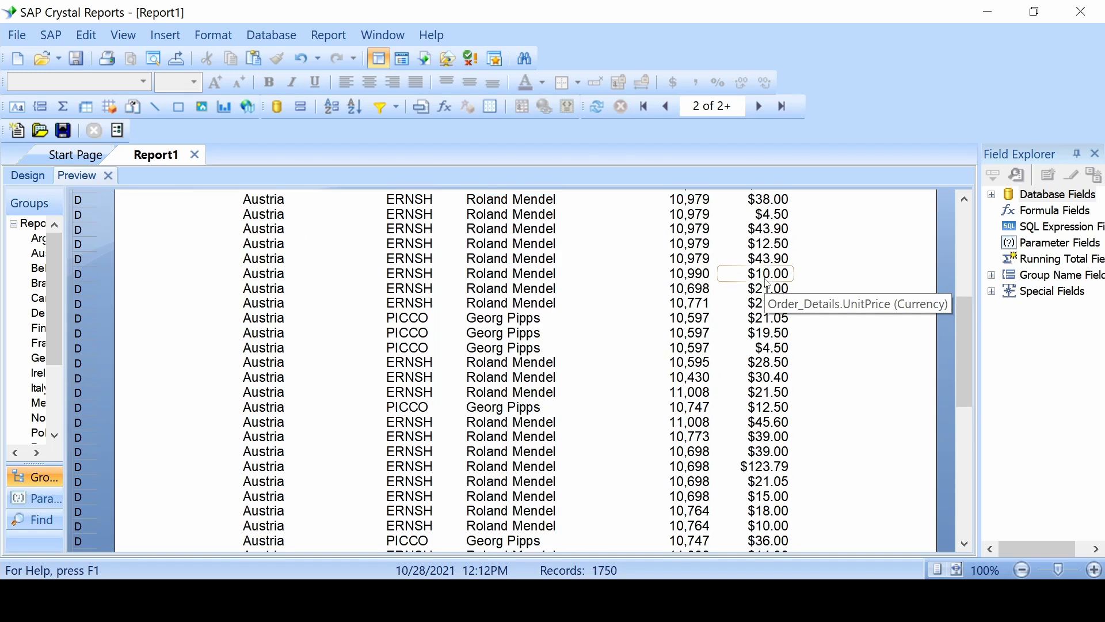
click(760, 107)
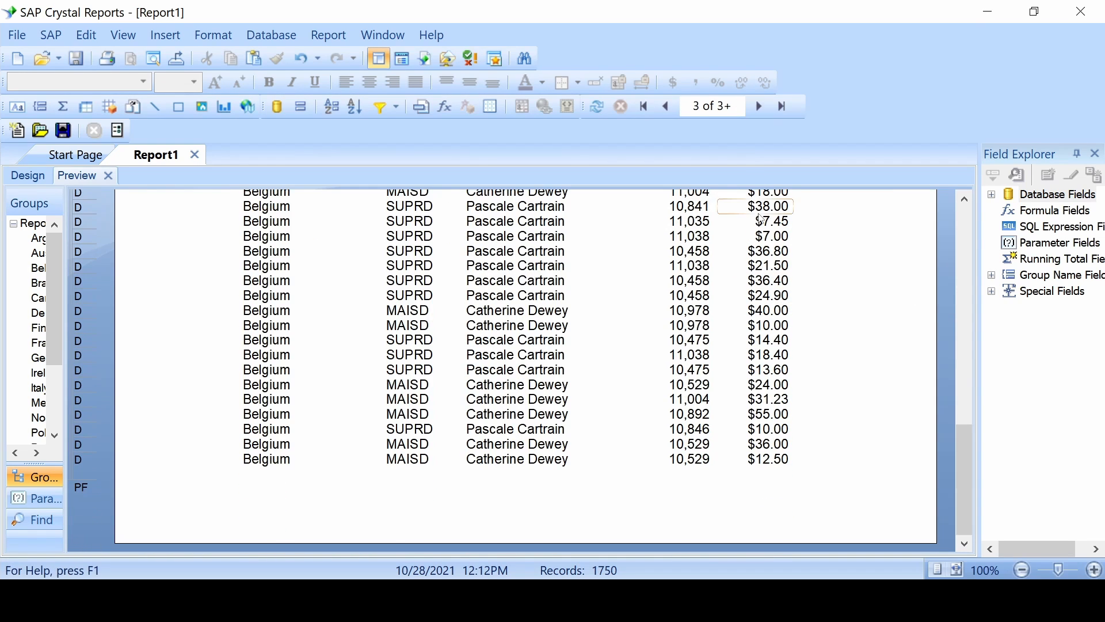
scroll(773, 275, up, 9)
scroll(772, 276, up, 3)
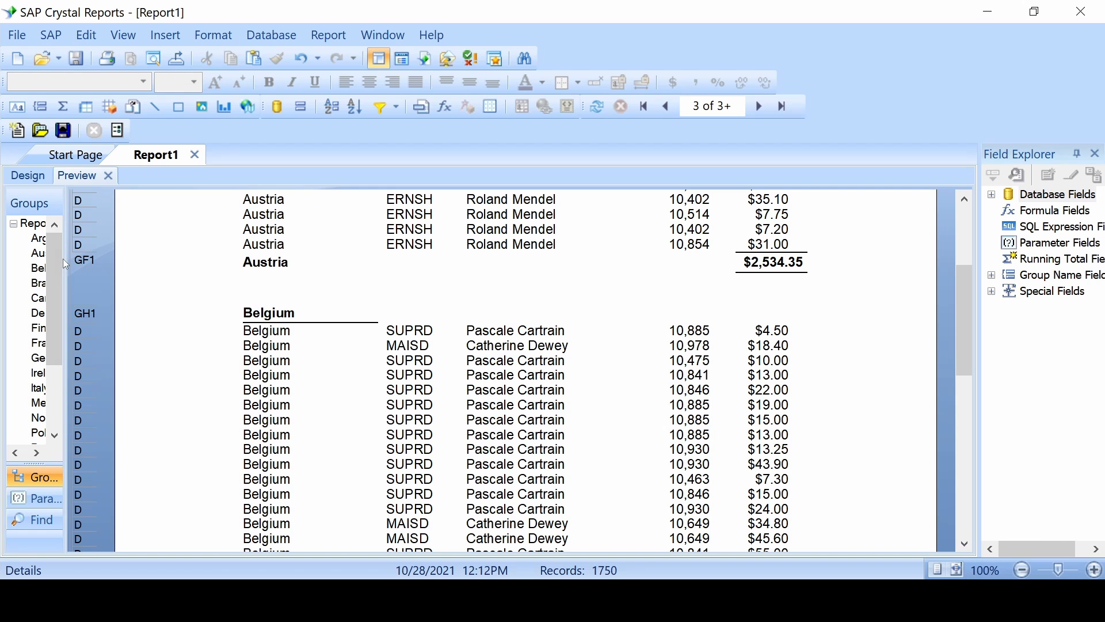
Widen the group tree, jump to the France group to review its records, and close the preview.
drag(65, 258, 87, 258)
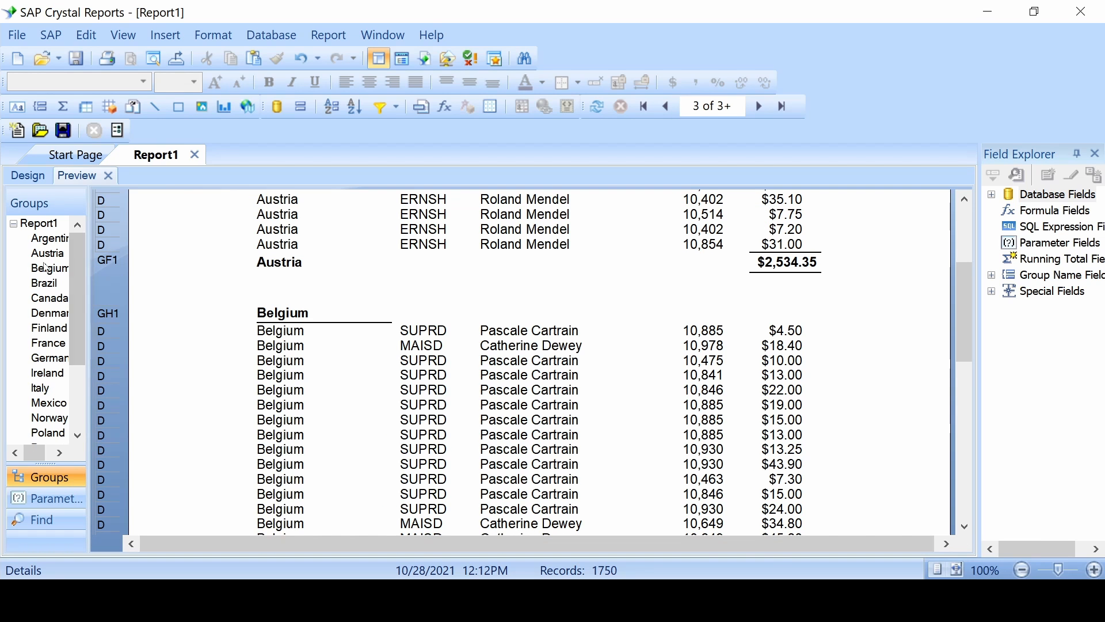
click(49, 344)
scroll(424, 308, up, 1)
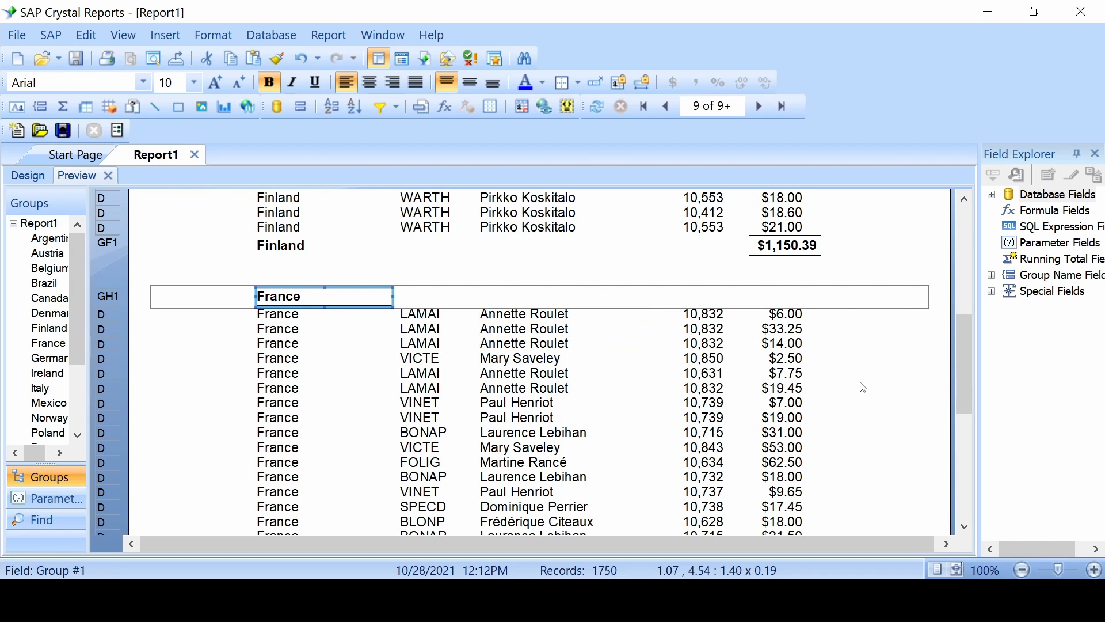
scroll(659, 327, down, 10)
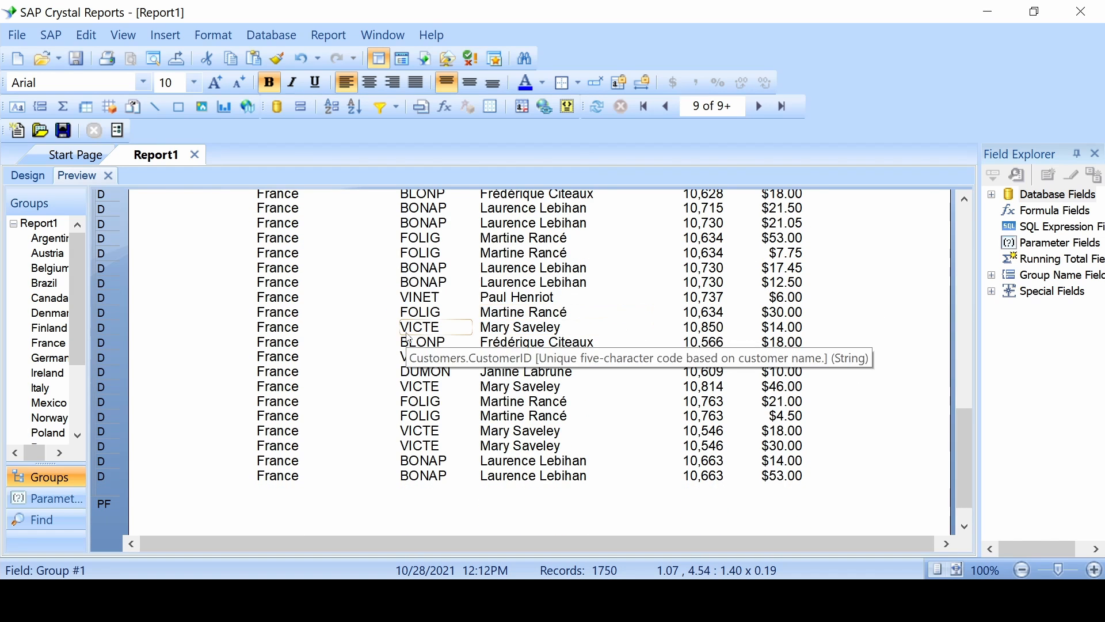
scroll(402, 324, up, 10)
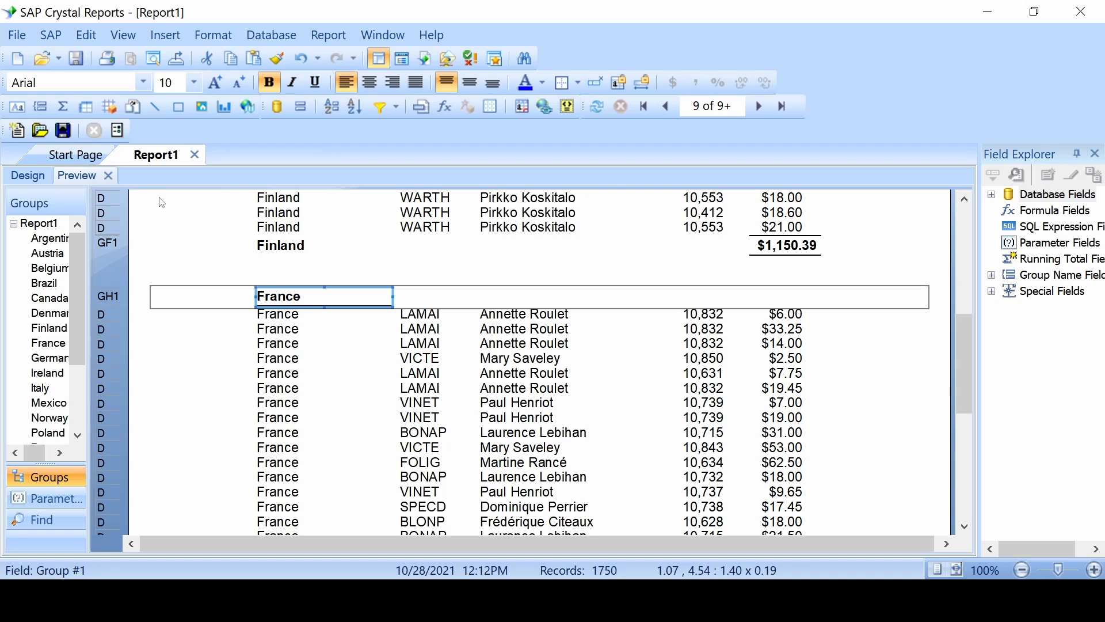
click(110, 176)
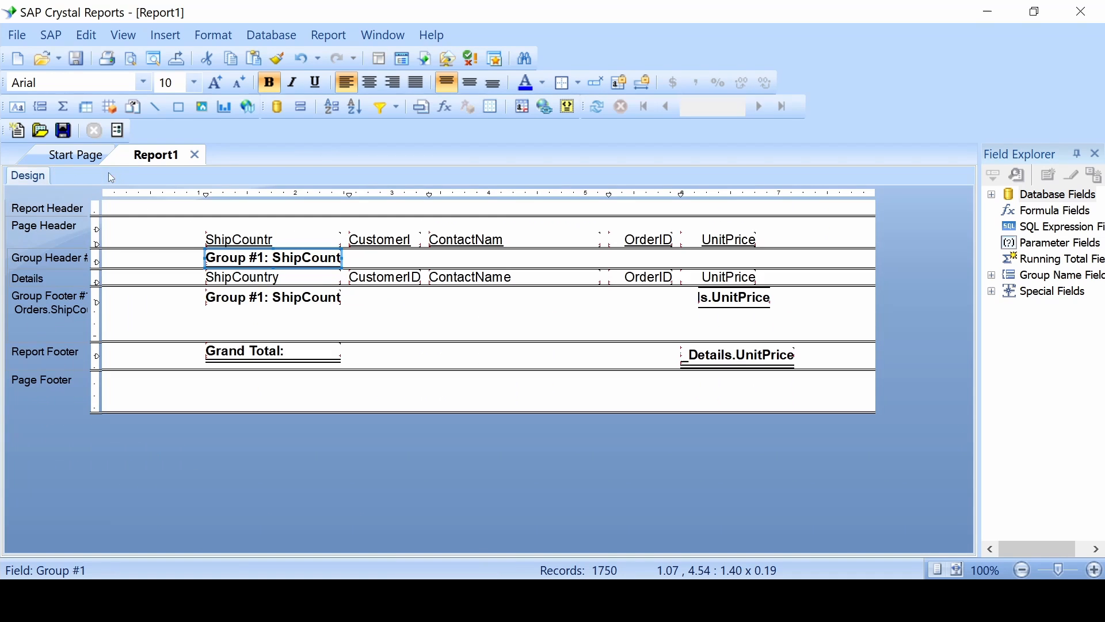
Apply the Block (Blue) template to the report with the Template Expert and check its look in the preview.
click(487, 108)
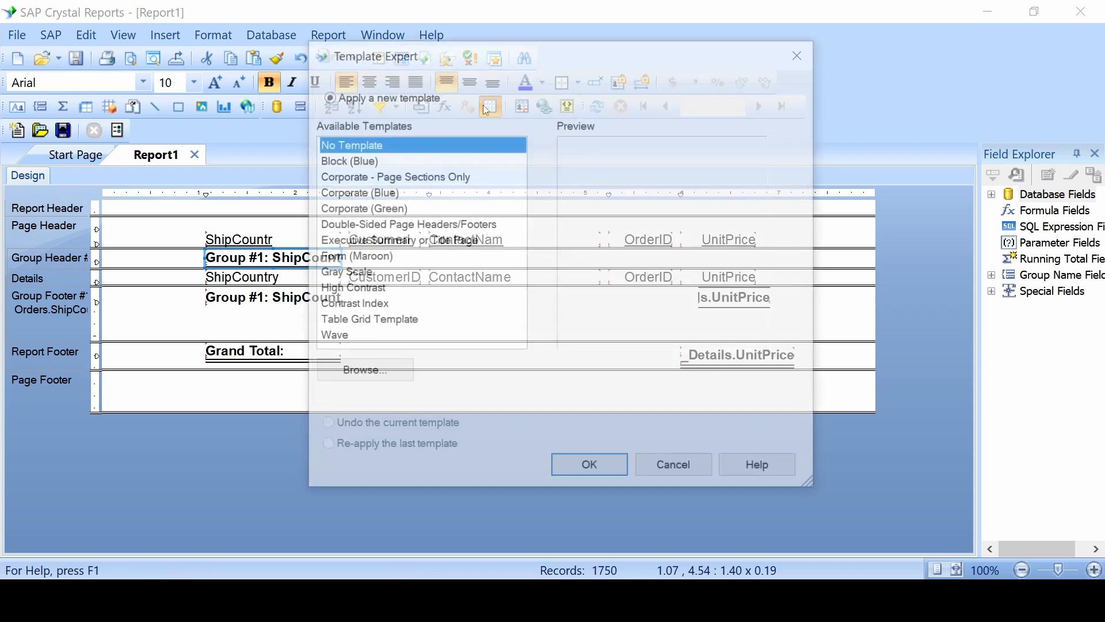
click(366, 164)
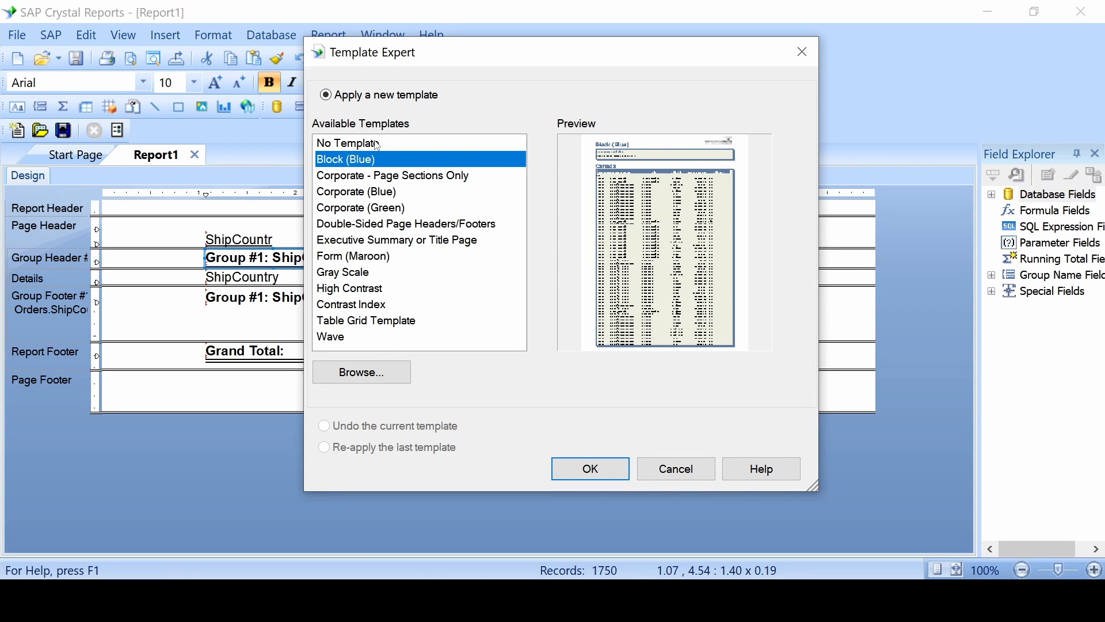
click(591, 469)
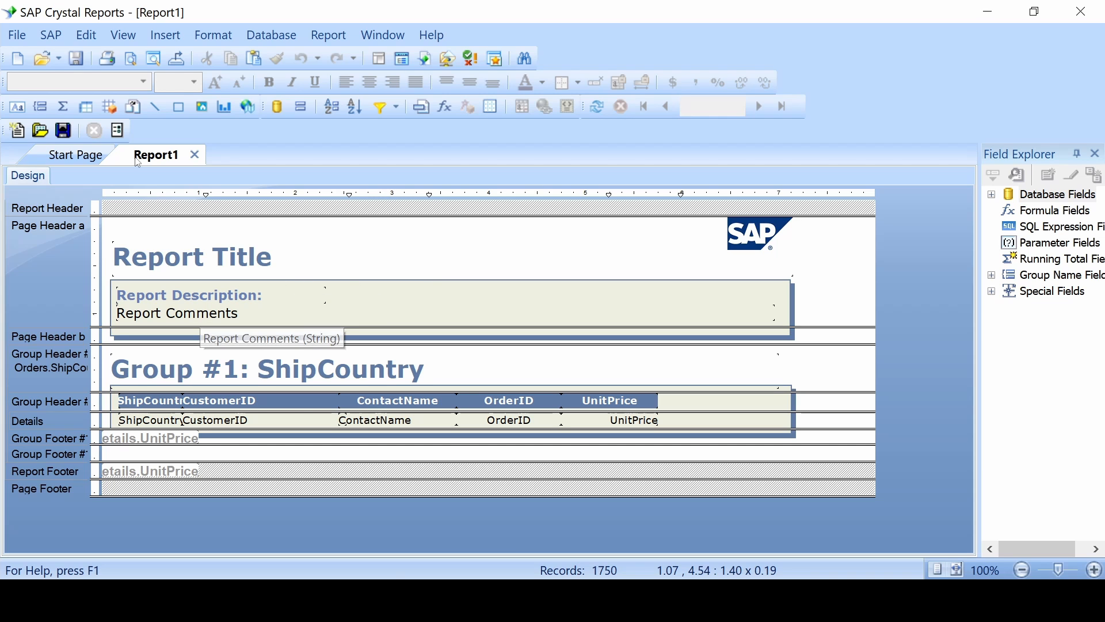
click(127, 58)
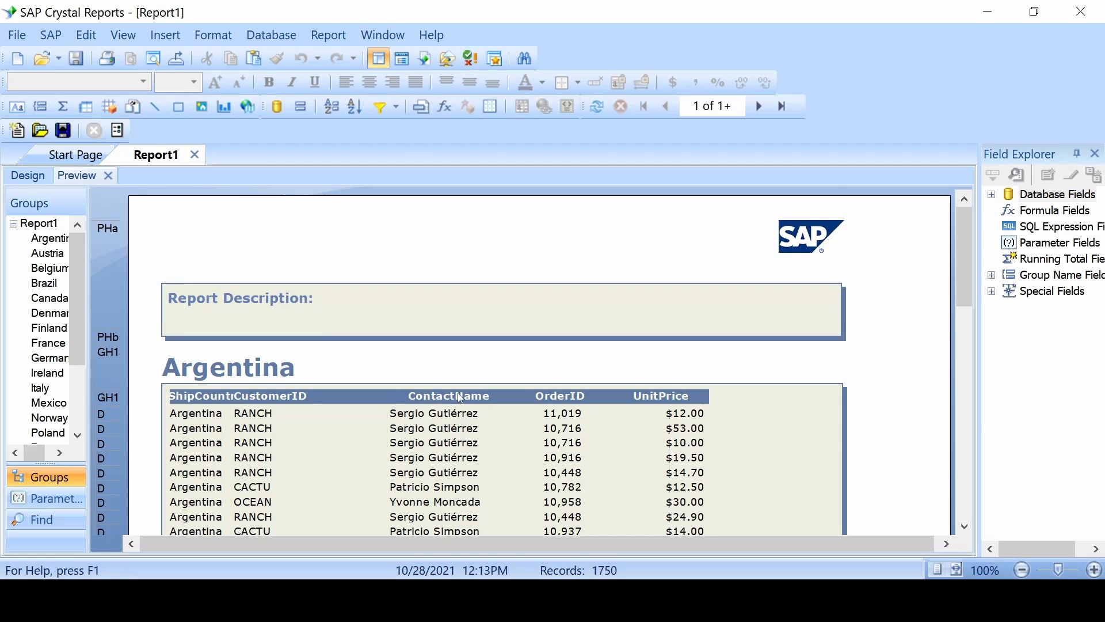
scroll(473, 369, down, 3)
scroll(473, 369, down, 5)
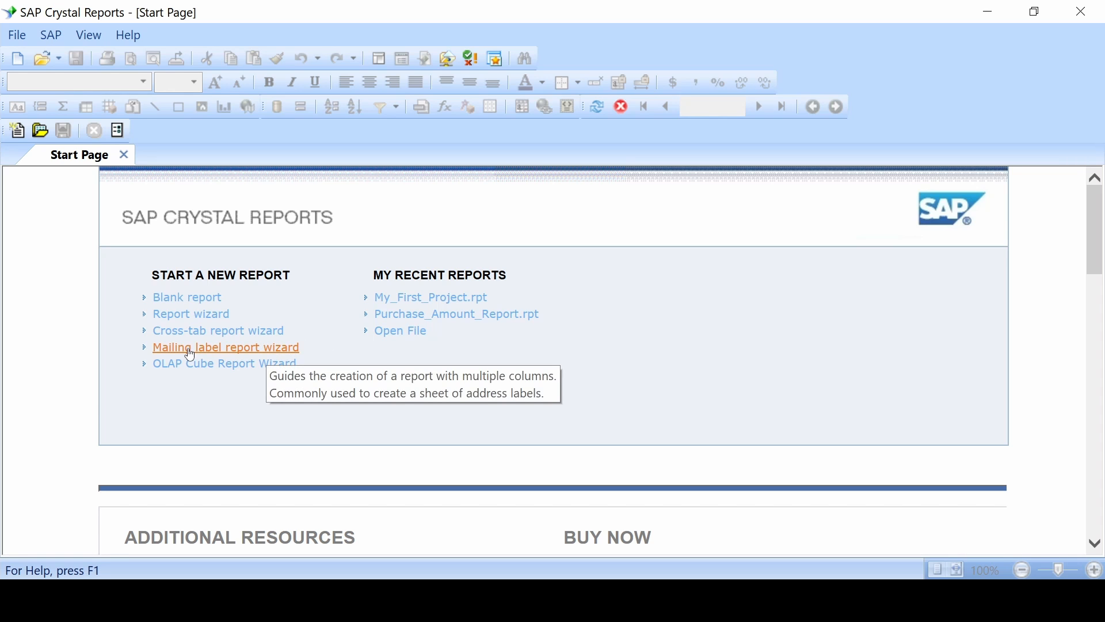
Start a mailing label report and add the Customers, Order Details and Orders tables from the existing connection.
click(231, 350)
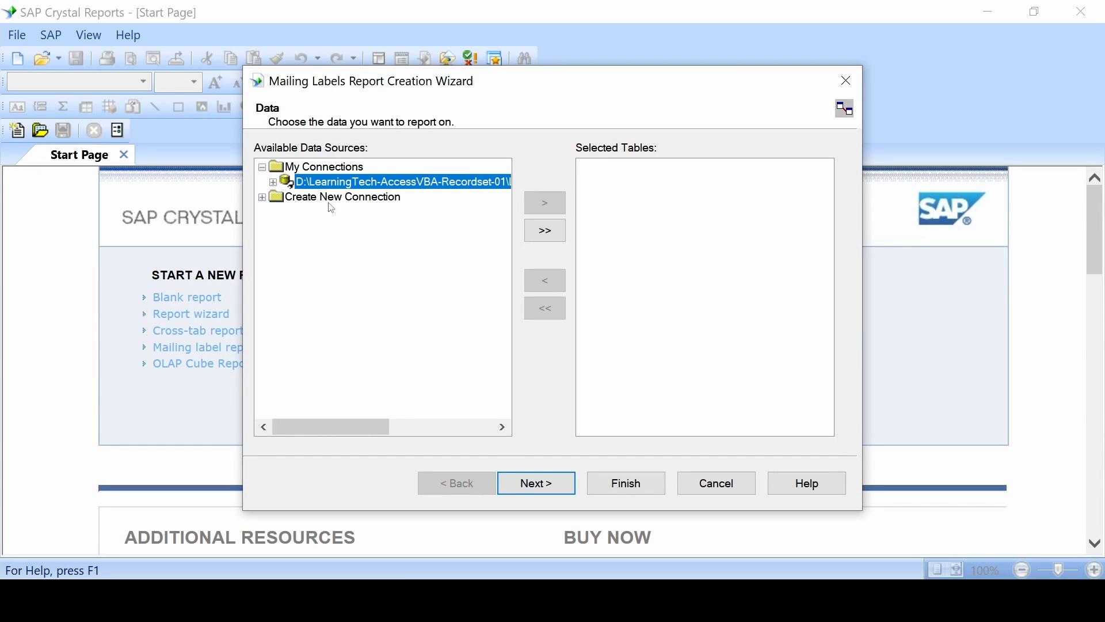
click(274, 183)
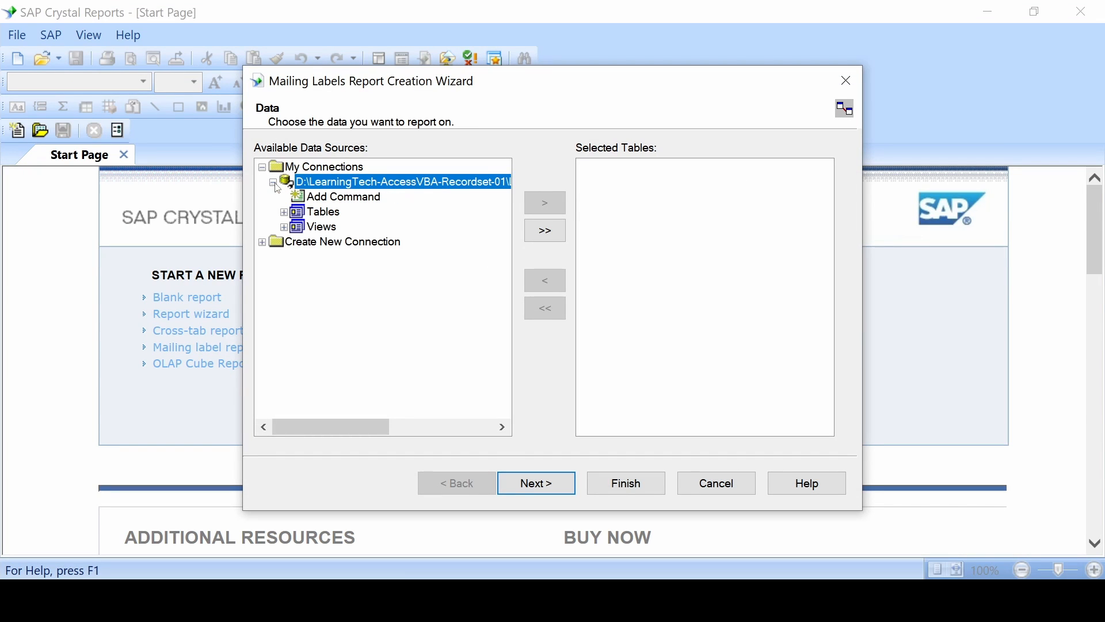
click(284, 214)
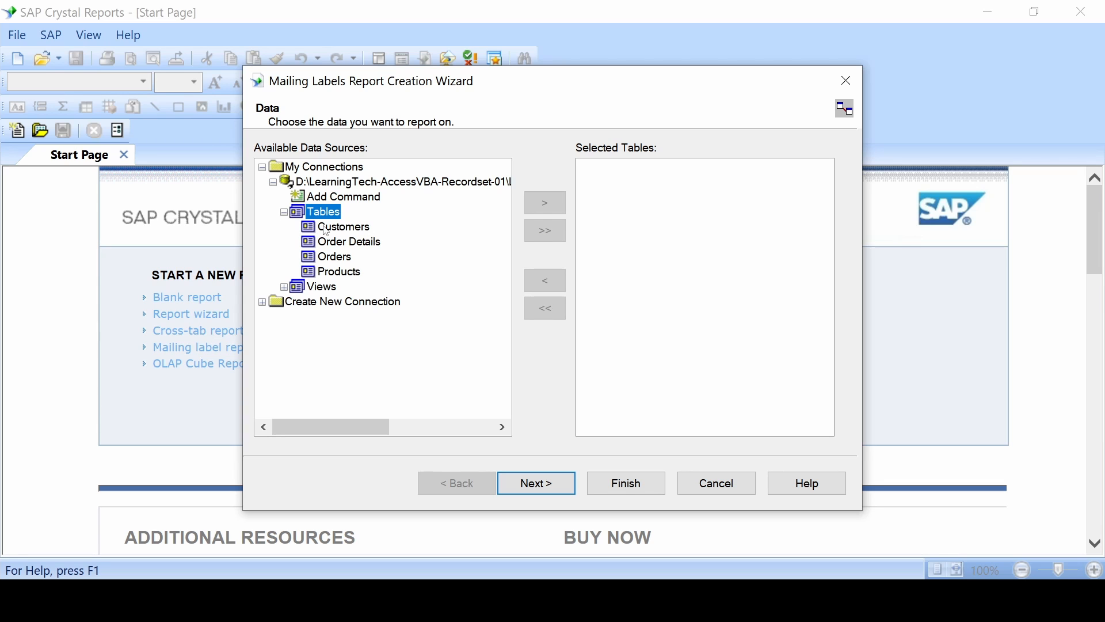
click(345, 228)
click(545, 203)
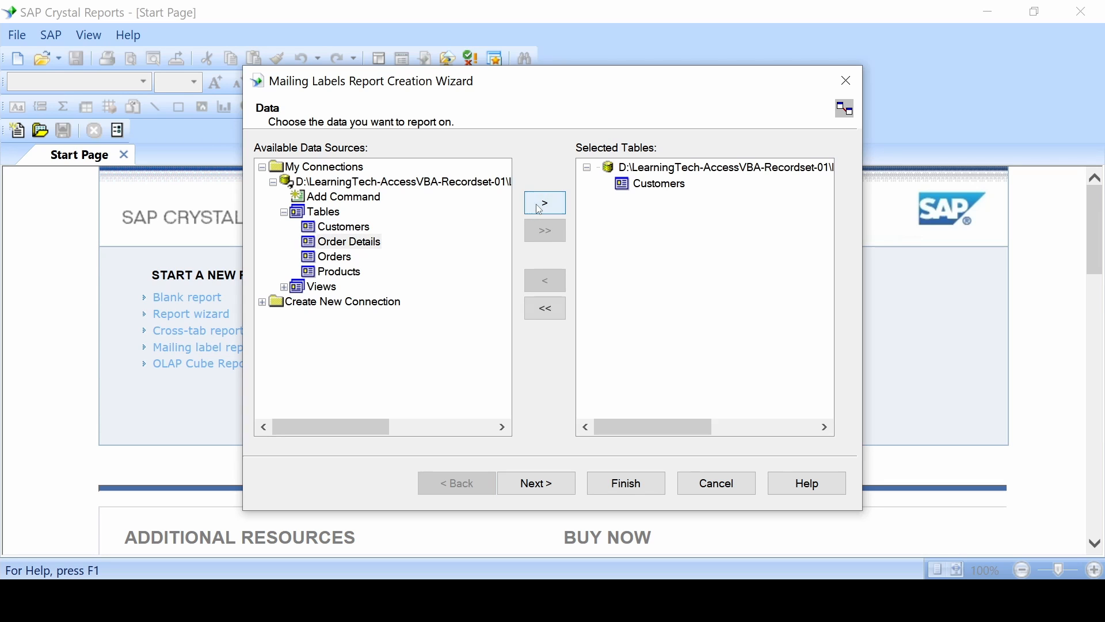
click(536, 208)
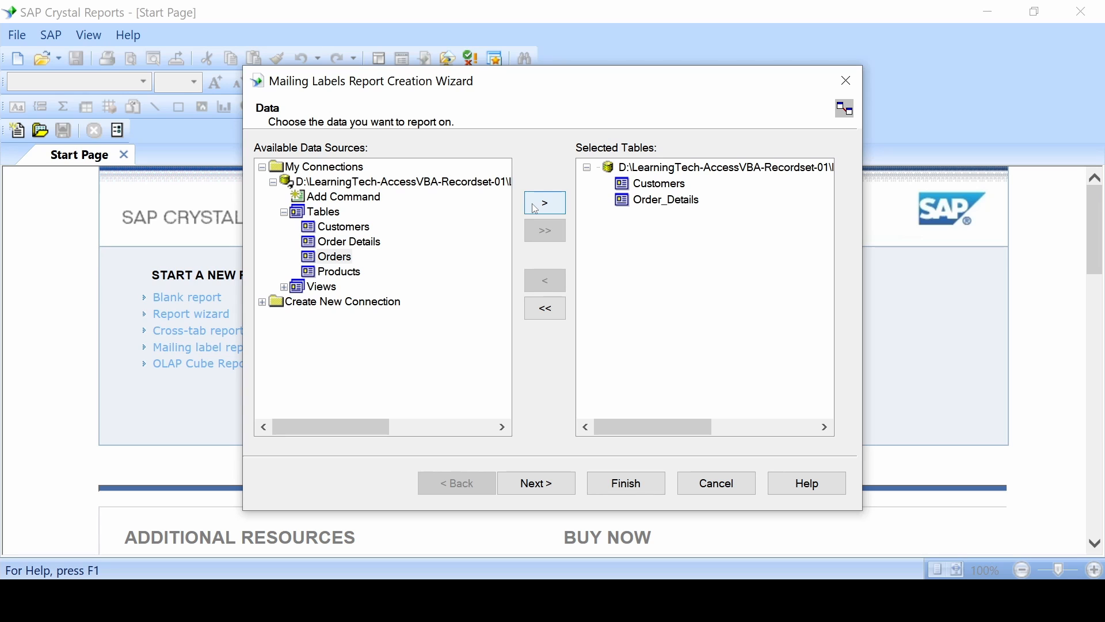
click(535, 208)
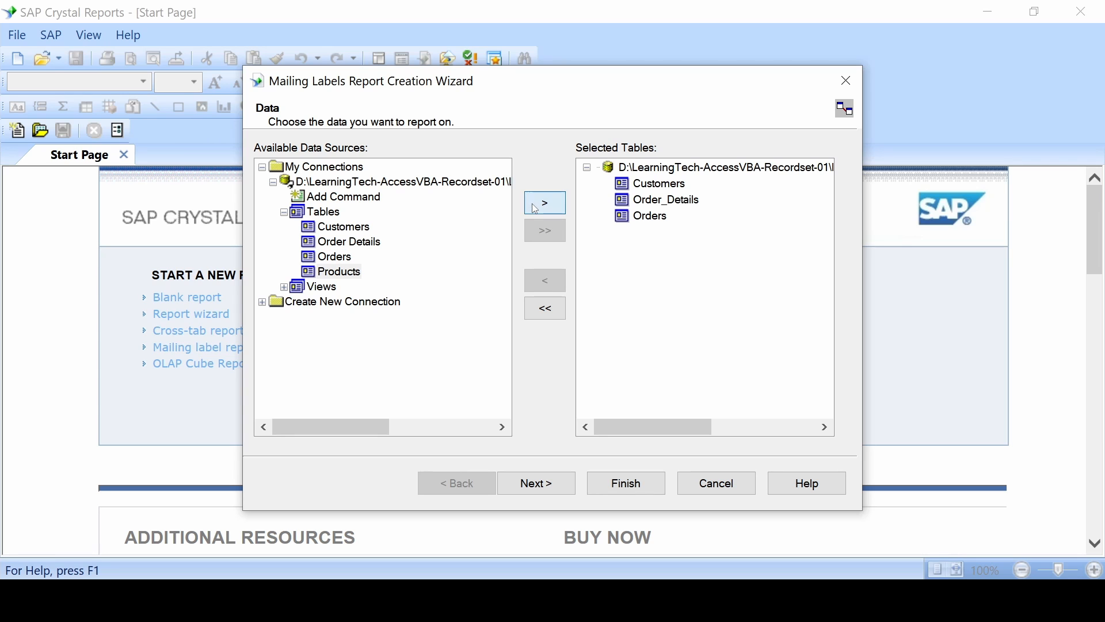
Enlarge the Orders, Order_Details and Customers tables in the link diagram and accept the existing links.
click(552, 483)
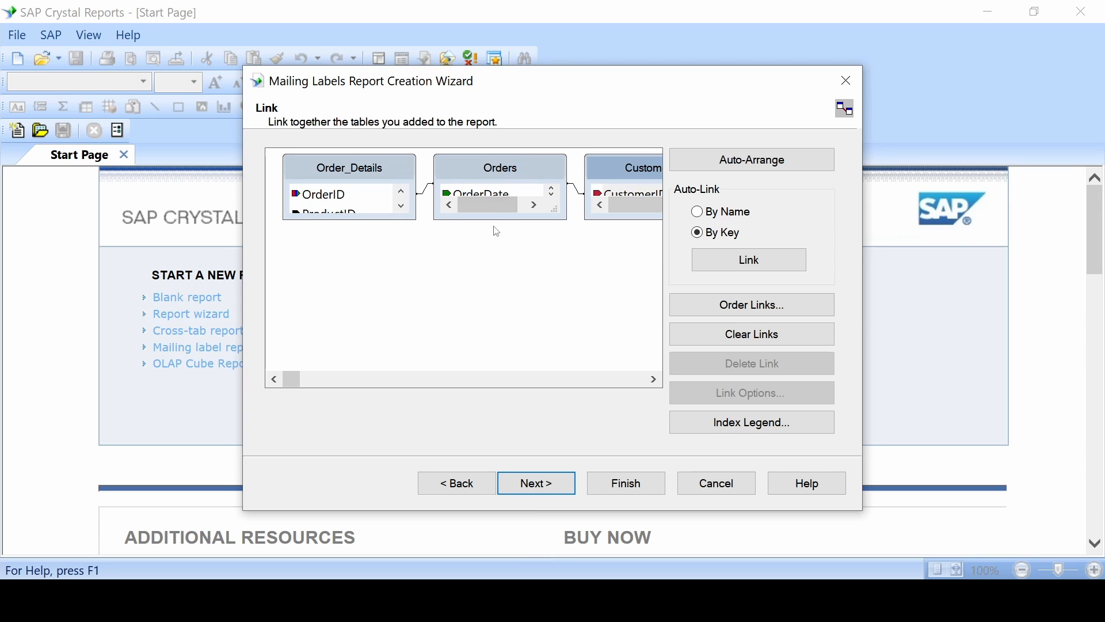
drag(498, 217, 497, 243)
drag(374, 219, 374, 247)
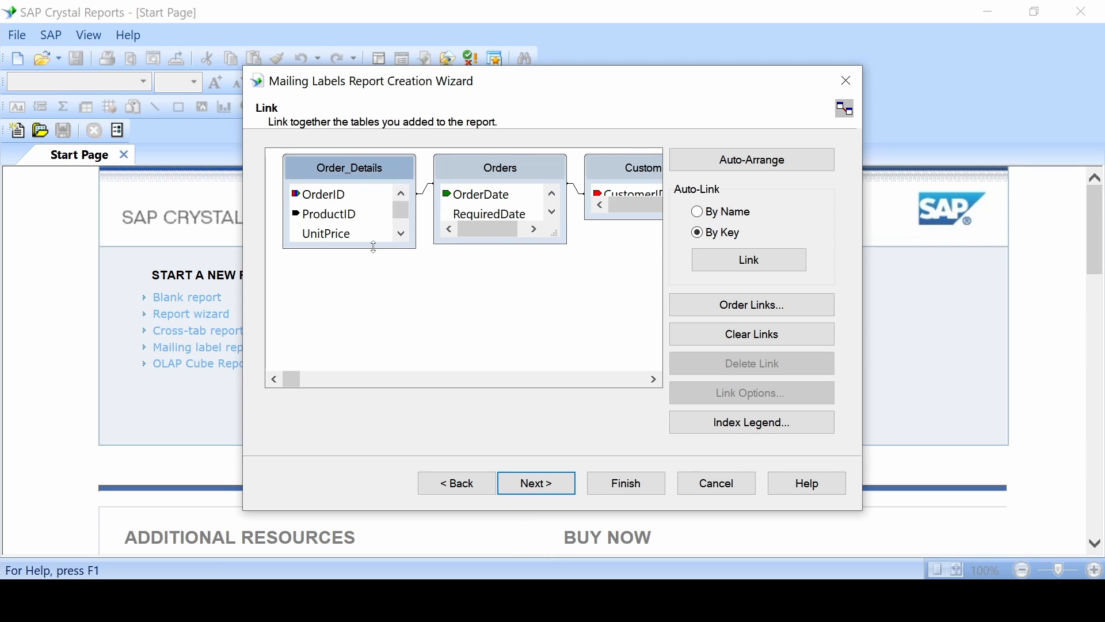
drag(625, 215, 623, 249)
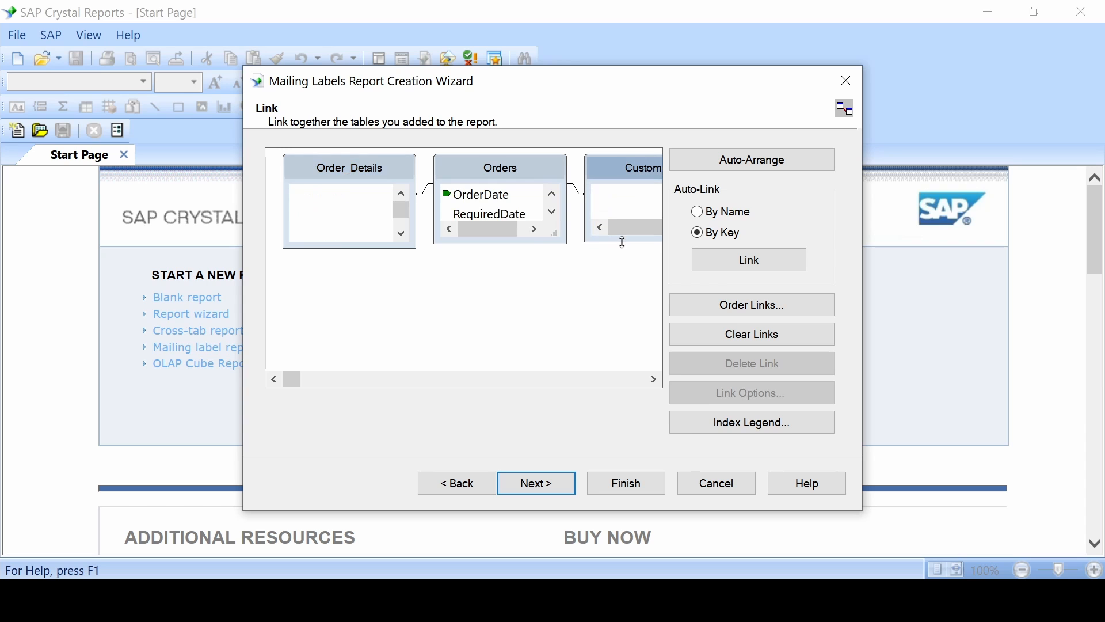
click(535, 483)
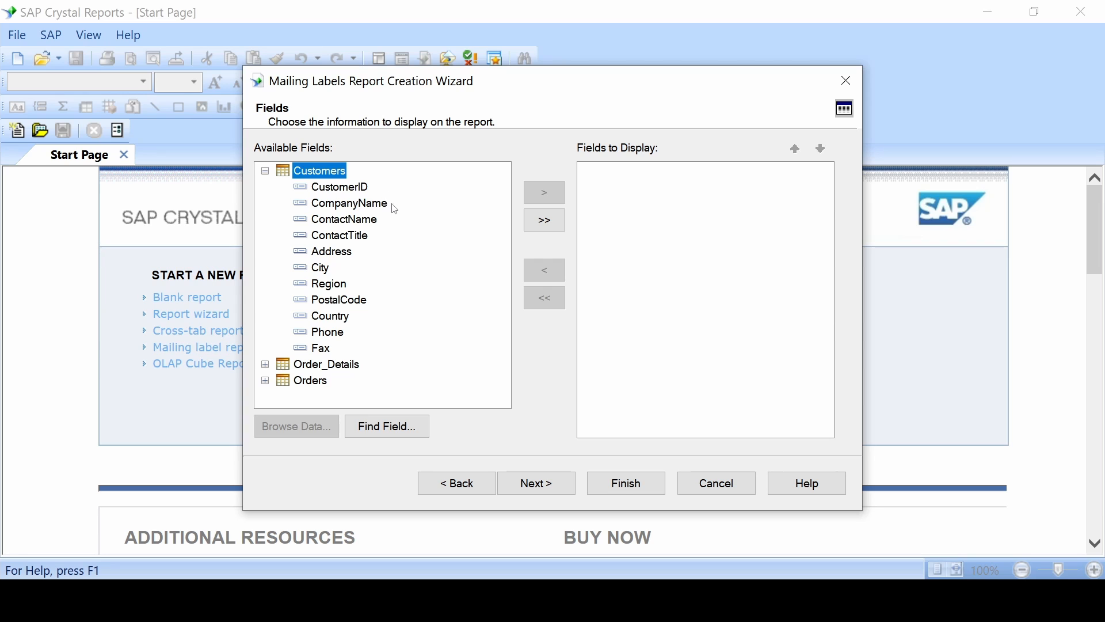
Add the Customers fields ContactName, Address, City, Region, PostalCode and Country to the mailing label and accept the field selection.
click(357, 220)
click(545, 193)
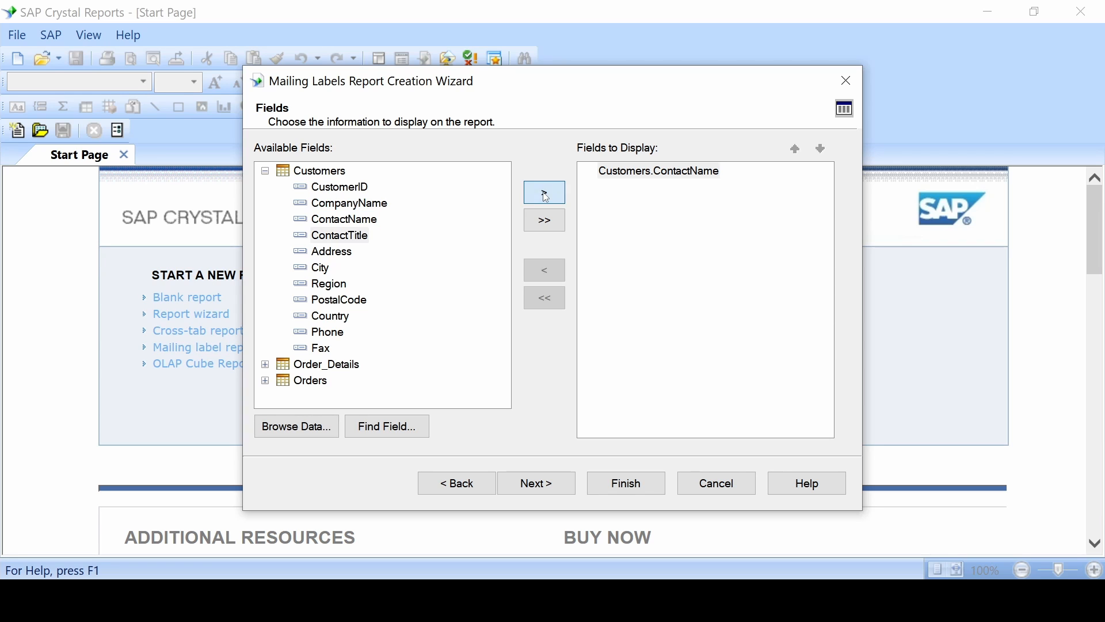
click(345, 254)
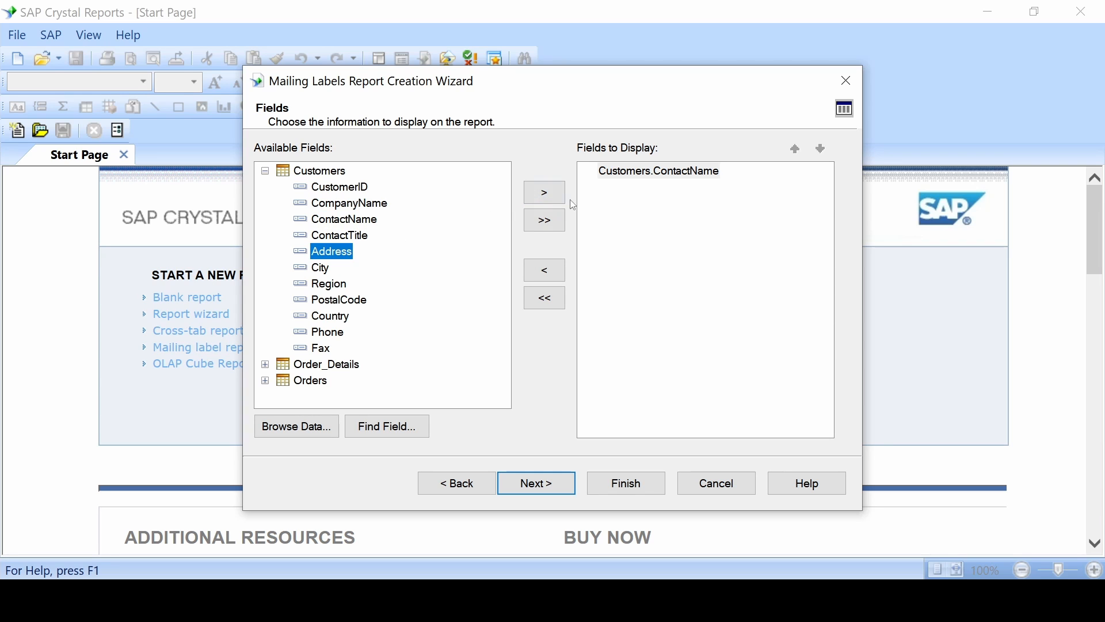
click(544, 194)
click(545, 196)
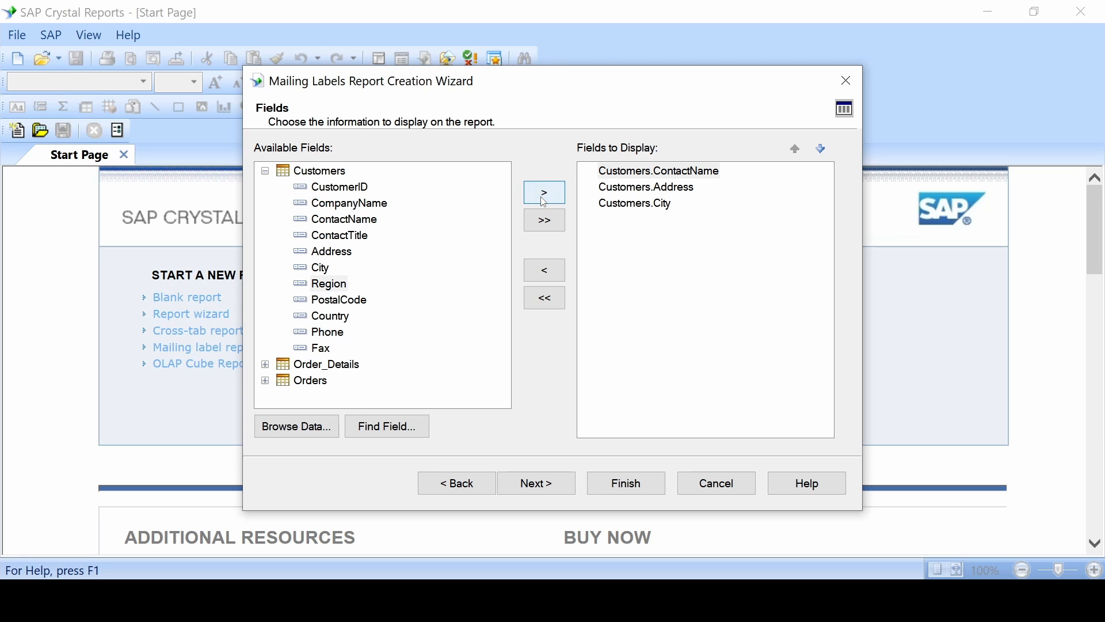
click(545, 195)
click(544, 195)
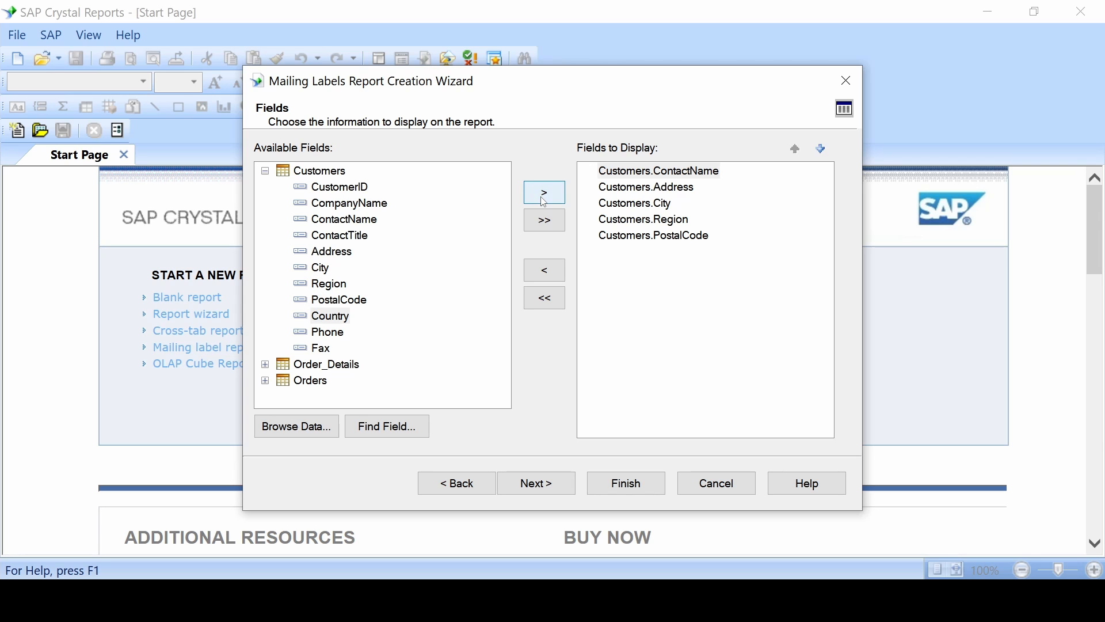
click(544, 195)
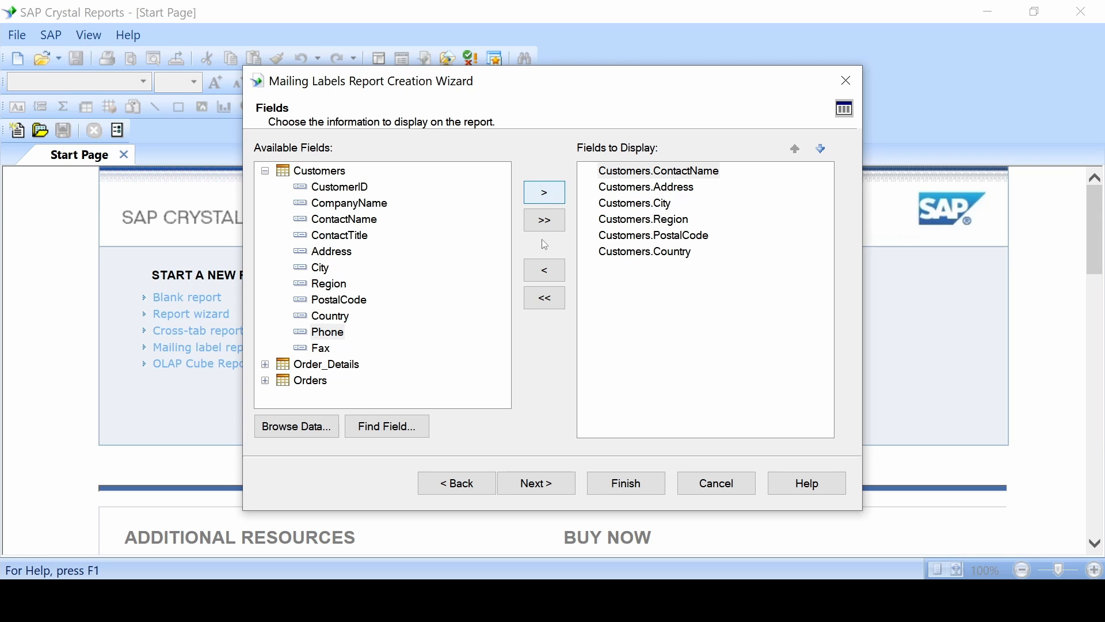
click(537, 483)
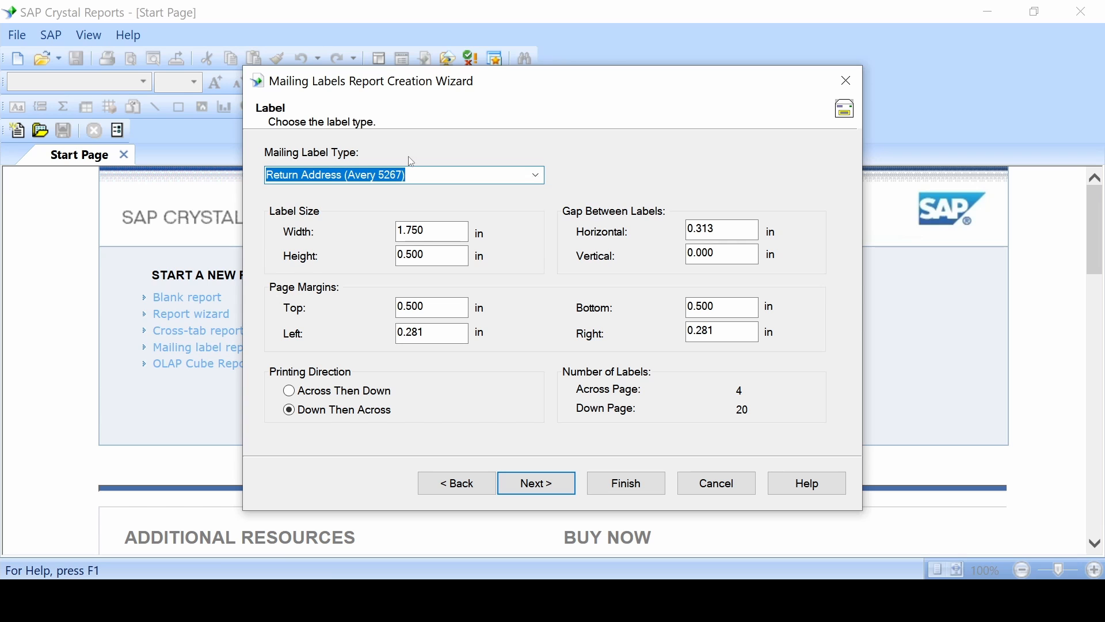
Choose the Address (Avery 5160) label type and finish the mailing label report without any record filter.
click(537, 176)
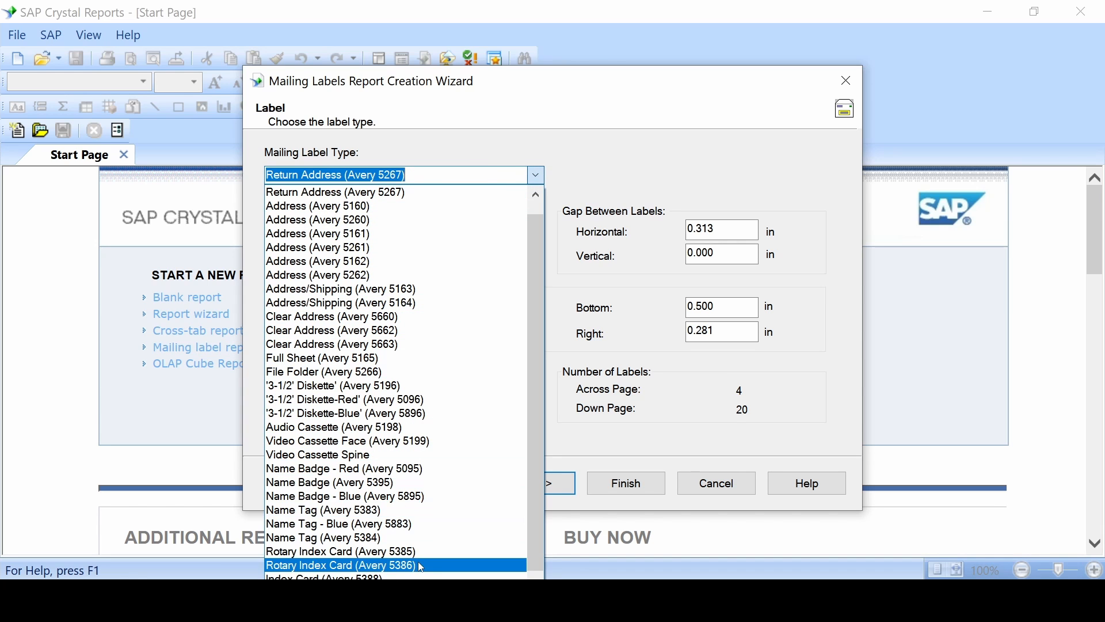
scroll(372, 332, up, 1)
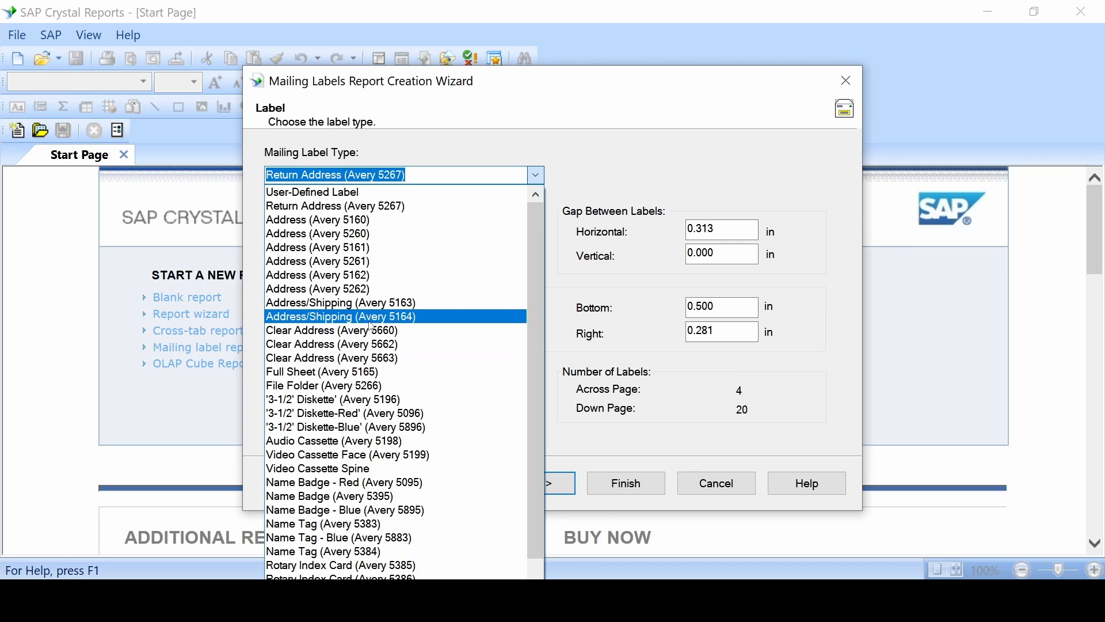
click(394, 220)
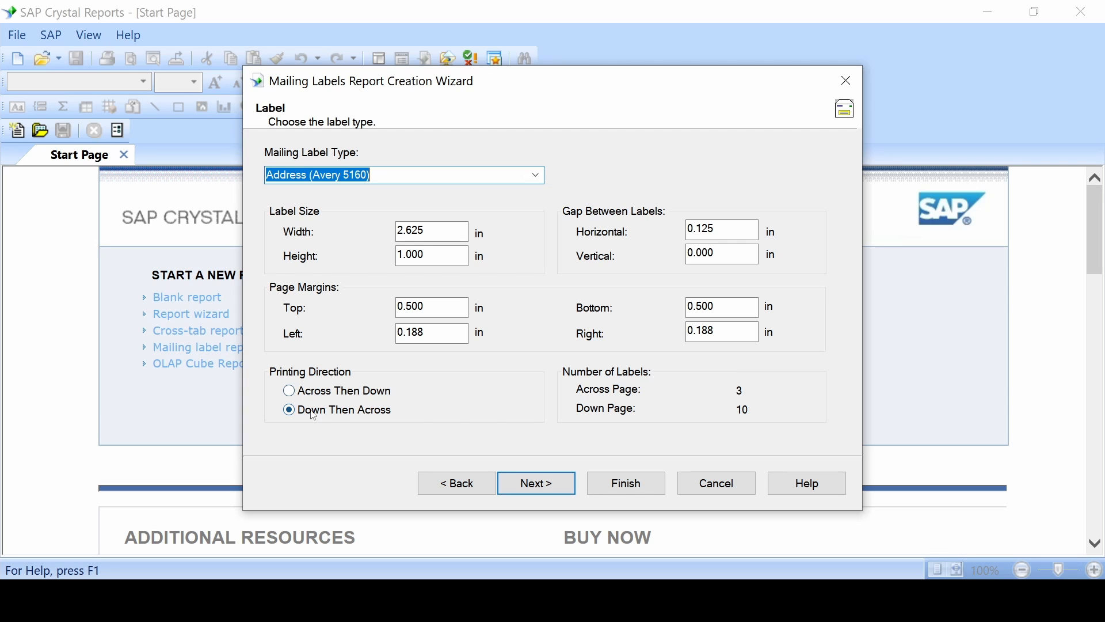
click(536, 485)
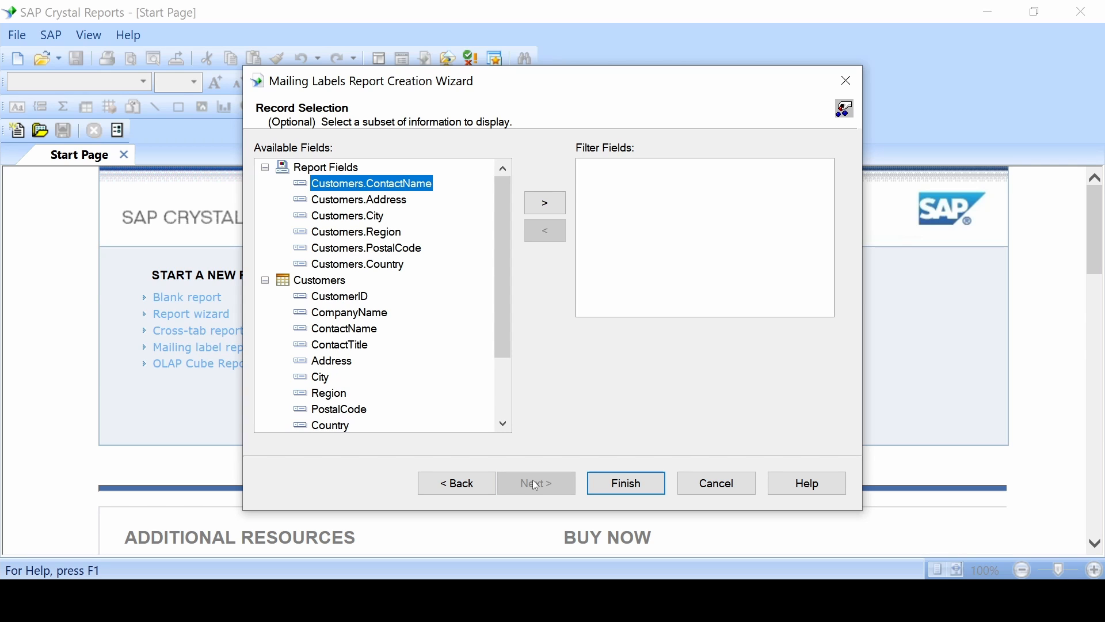
click(627, 484)
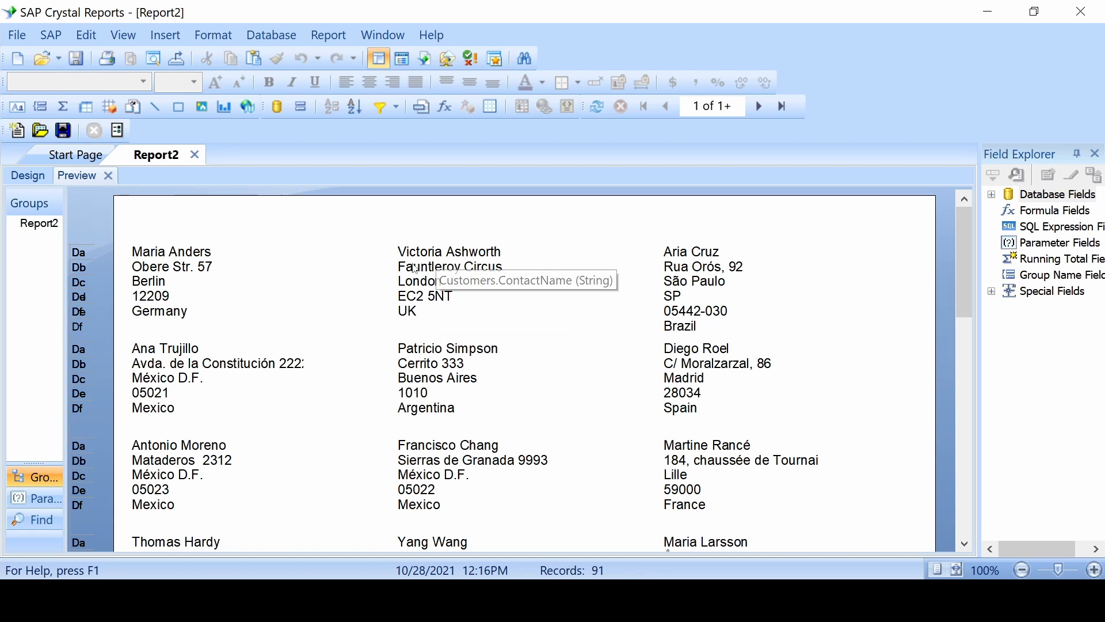
Close the preview, make the ContactName field bold in the label design, and preview the labels again.
click(107, 177)
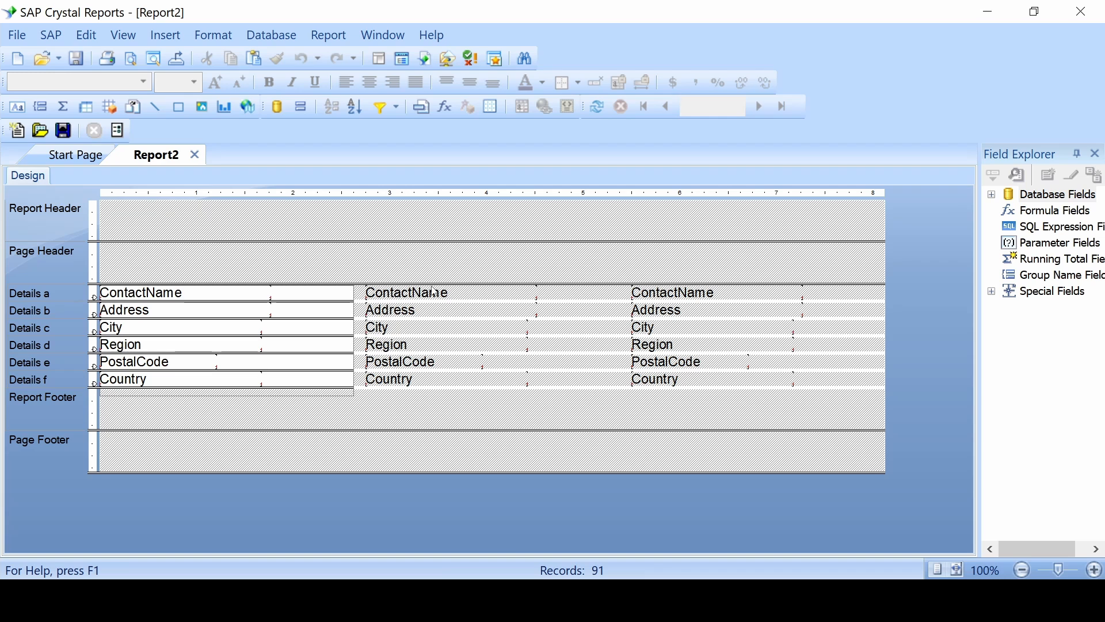
click(175, 298)
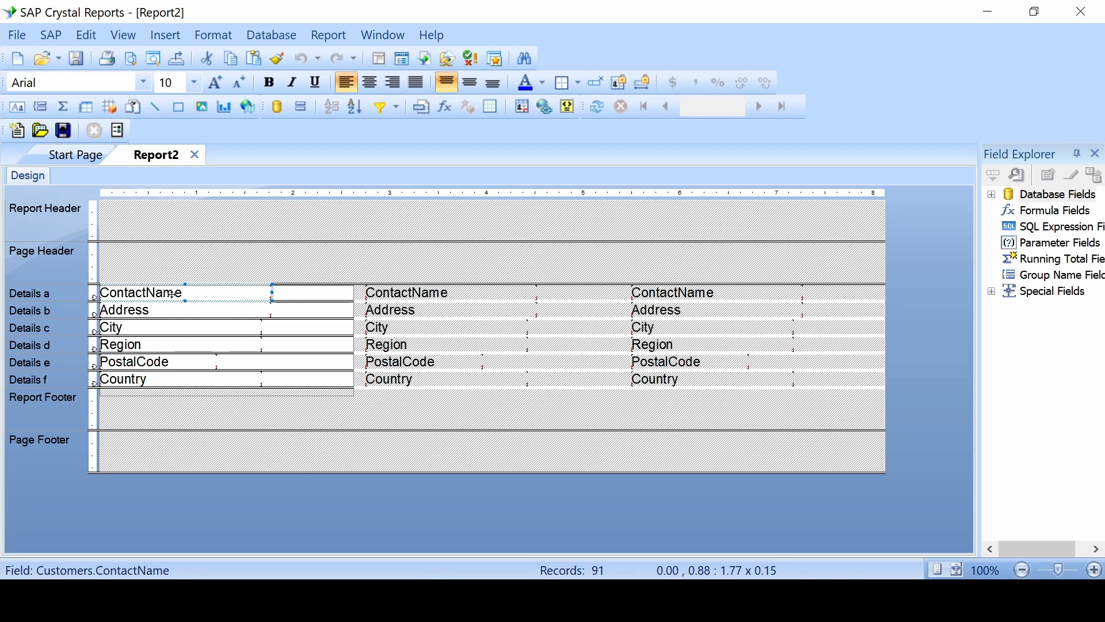
click(274, 80)
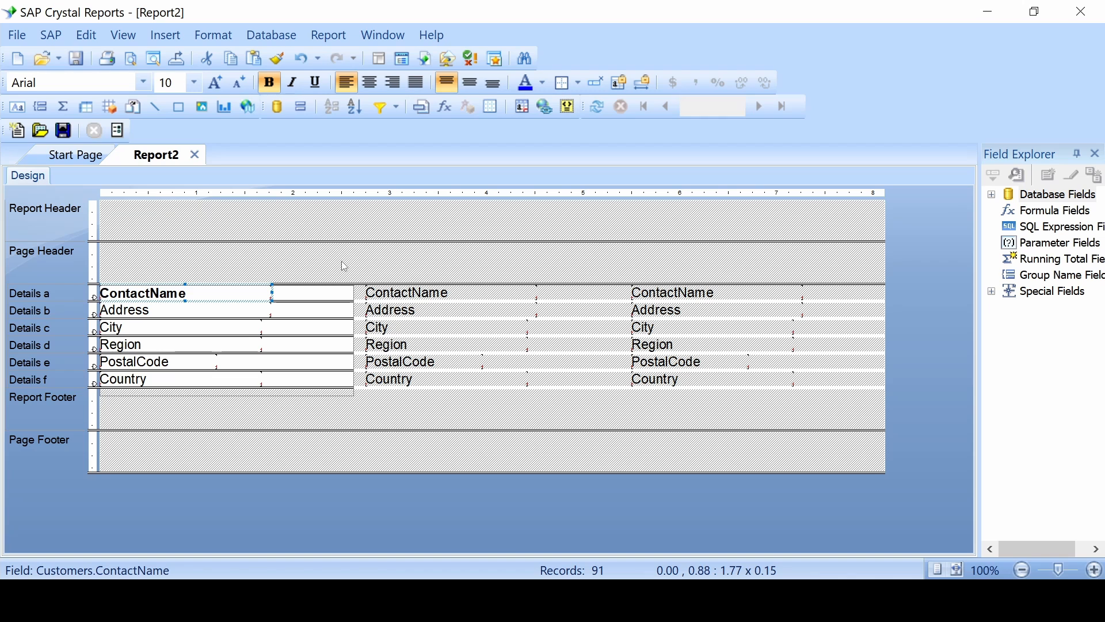
click(127, 60)
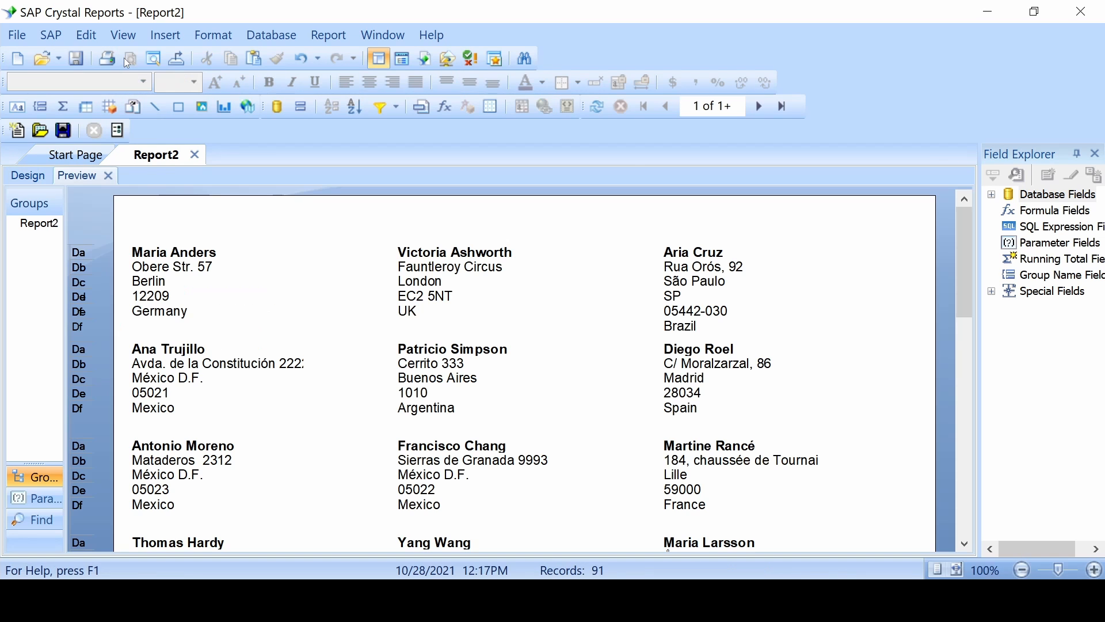